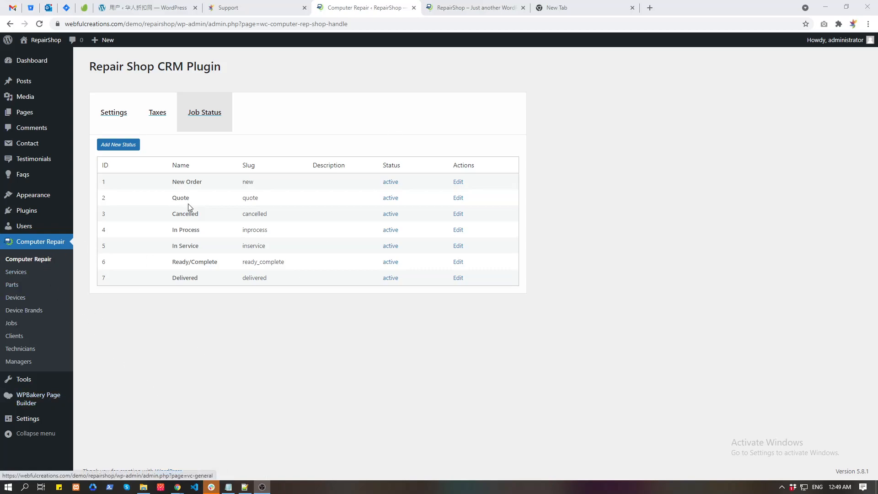
Review the Repair Shop CRM plugin's job statuses, general settings and taxes to see which English texts need translating.
{"action": "left_click_drag", "start_coordinate": [173, 182], "coordinate": [230, 186]}
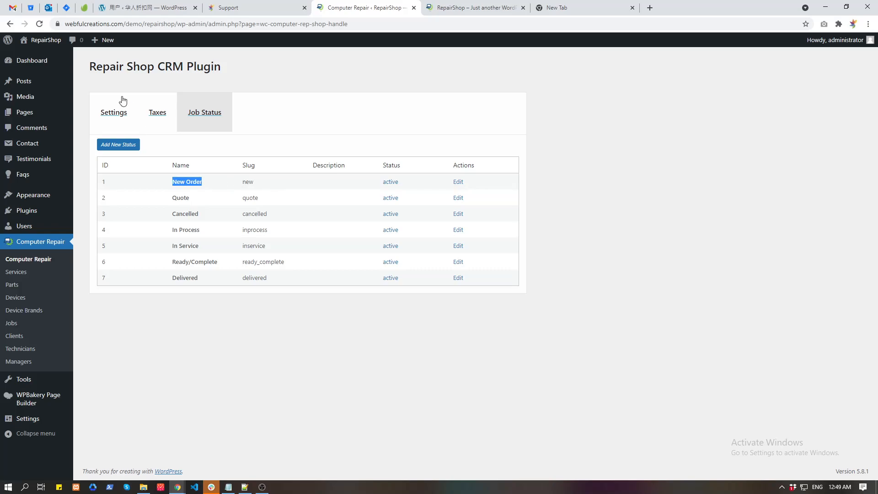
{"action": "left_click_drag", "start_coordinate": [107, 66], "coordinate": [190, 70]}
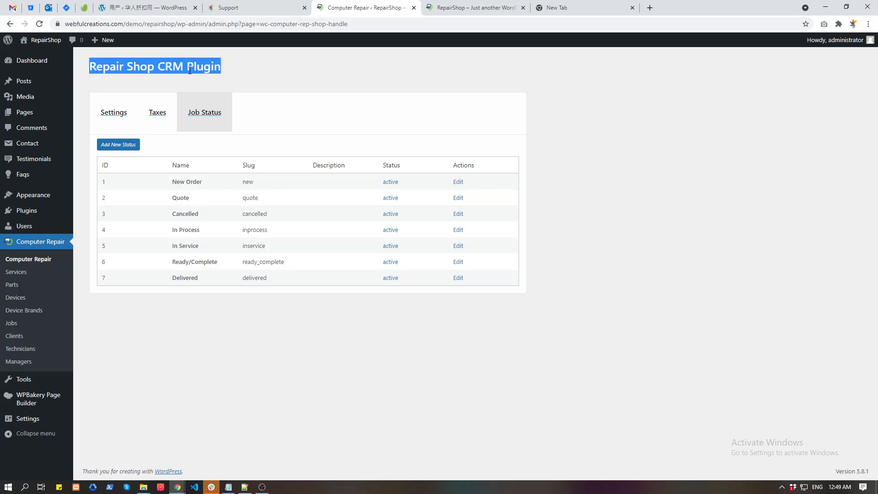
{"action": "left_click", "coordinate": [102, 118]}
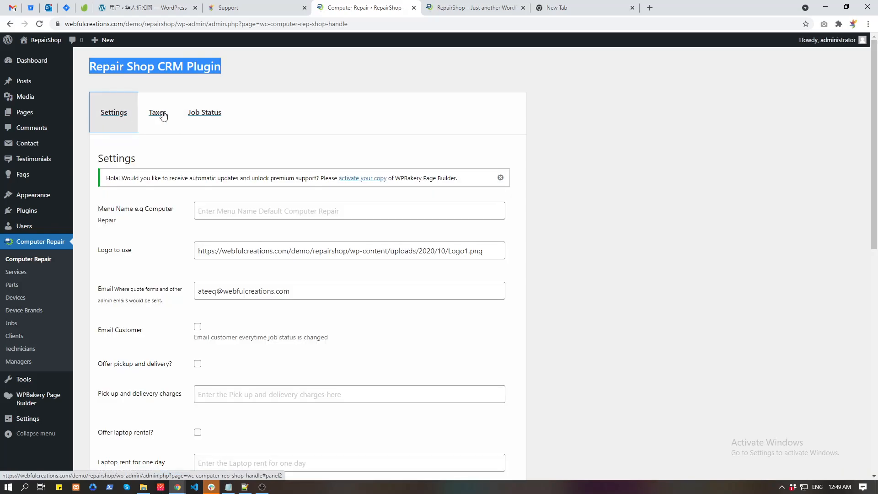
{"action": "left_click", "coordinate": [161, 114]}
{"action": "left_click", "coordinate": [183, 114]}
{"action": "left_click", "coordinate": [110, 112]}
{"action": "left_click", "coordinate": [113, 212]}
{"action": "left_click_drag", "start_coordinate": [113, 212], "coordinate": [143, 249]}
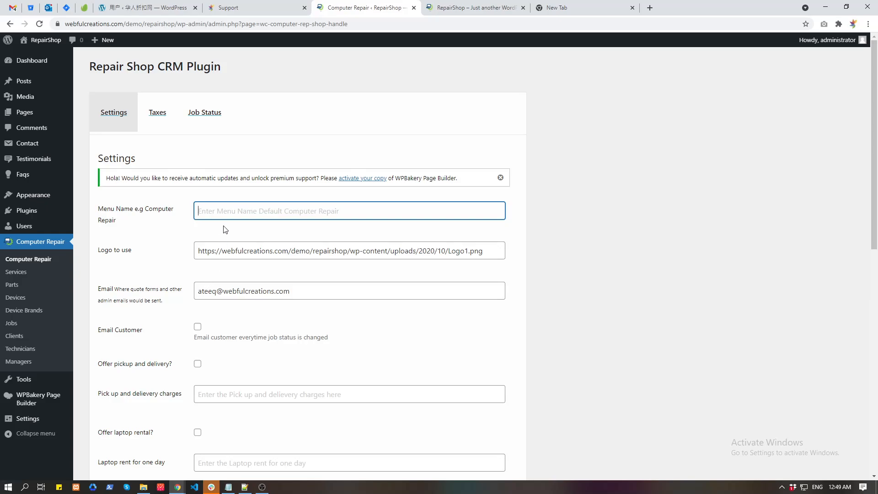
{"action": "left_click", "coordinate": [224, 209]}
{"action": "type", "text": "Repai"}
{"action": "key", "text": "ctrl+a"}
{"action": "key", "text": "BackSpace"}
Search the WordPress plugin directory for "Loco translate", and install and activate the Loco Translate plugin.
{"action": "middle_click", "coordinate": [542, 10]}
{"action": "mouse_move", "coordinate": [38, 222]}
{"action": "left_click", "coordinate": [101, 225]}
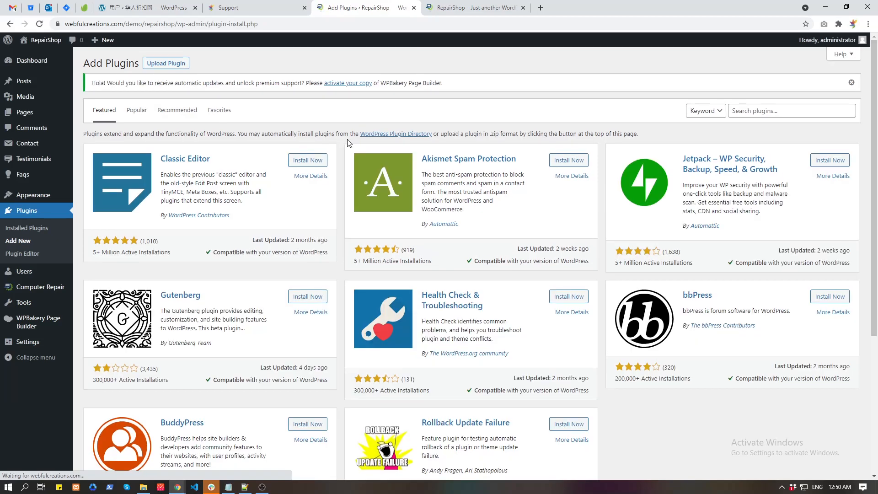
{"action": "left_click", "coordinate": [782, 111]}
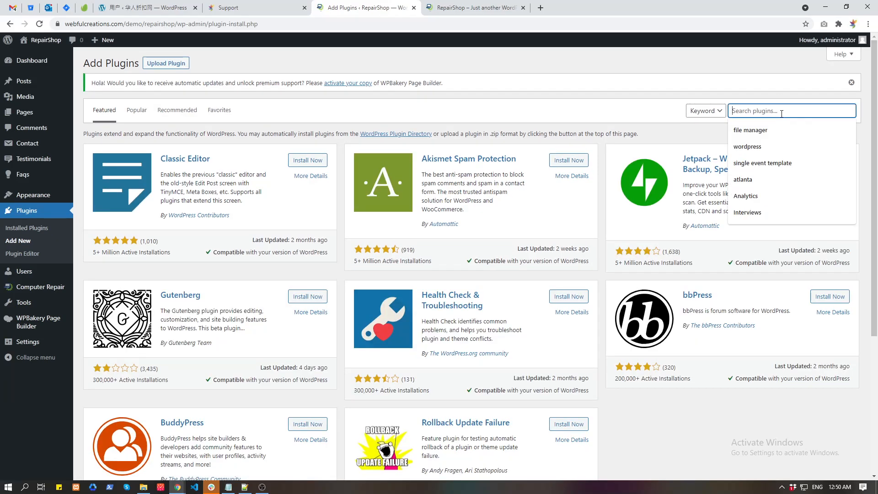
{"action": "type", "text": "Loco translate"}
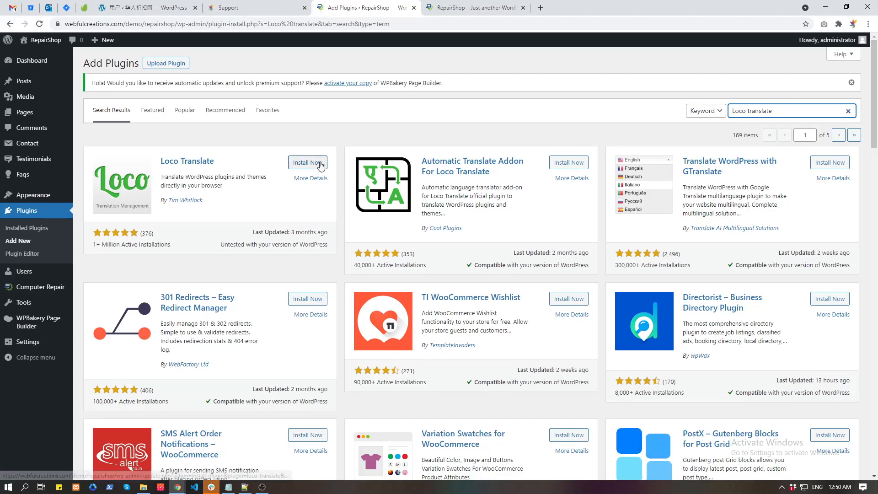
{"action": "left_click", "coordinate": [321, 165]}
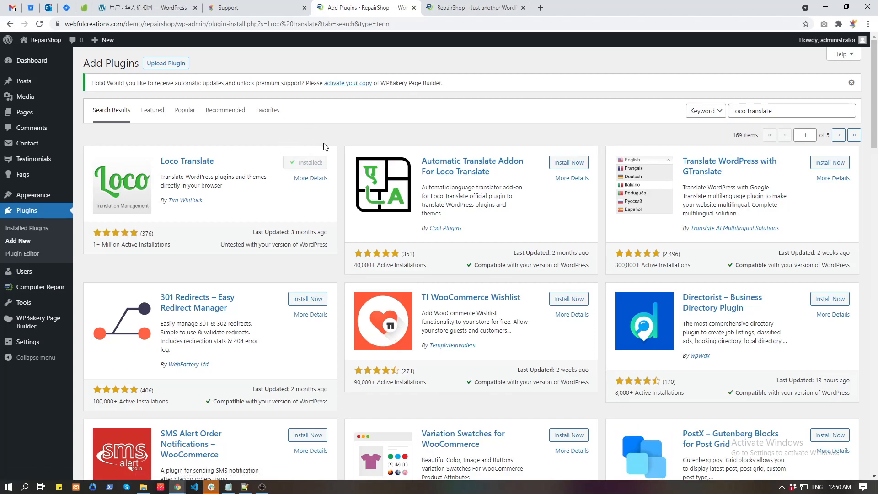
{"action": "left_click", "coordinate": [311, 162]}
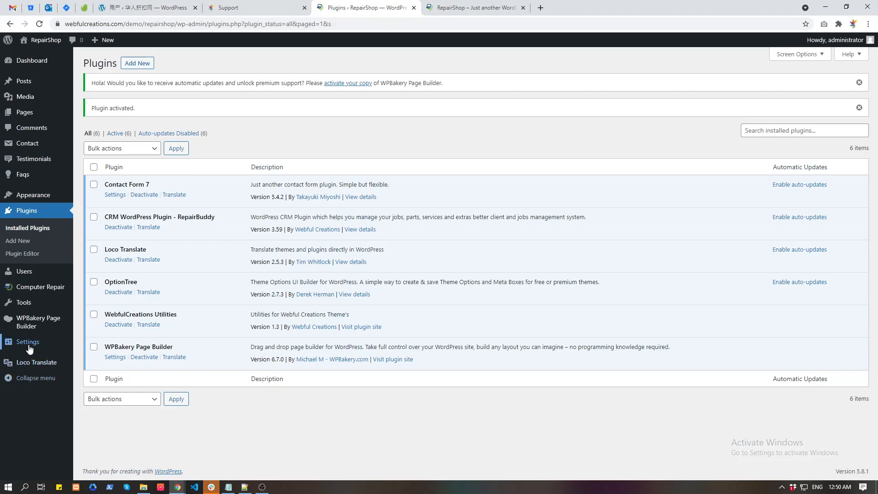
Open the CRM WordPress Plugin - RepairBuddy bundle in Loco Translate and start adding a new language.
{"action": "mouse_move", "coordinate": [32, 344]}
{"action": "left_click", "coordinate": [38, 367]}
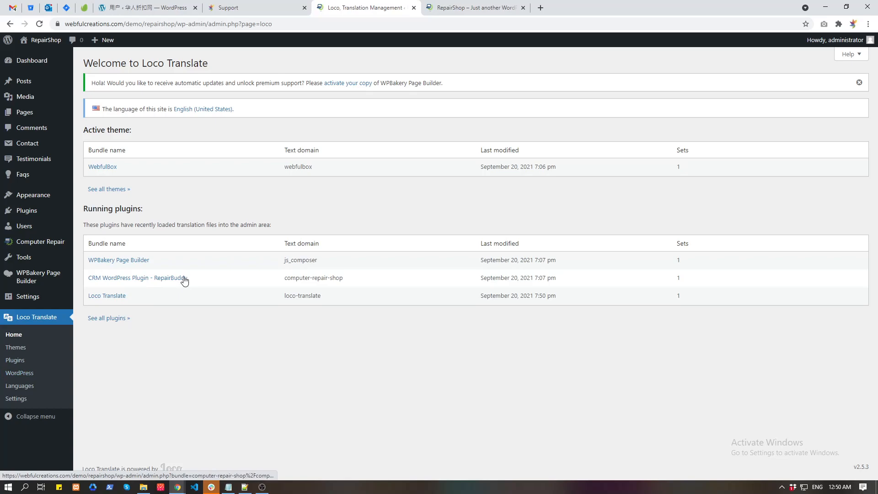
{"action": "left_click", "coordinate": [181, 279]}
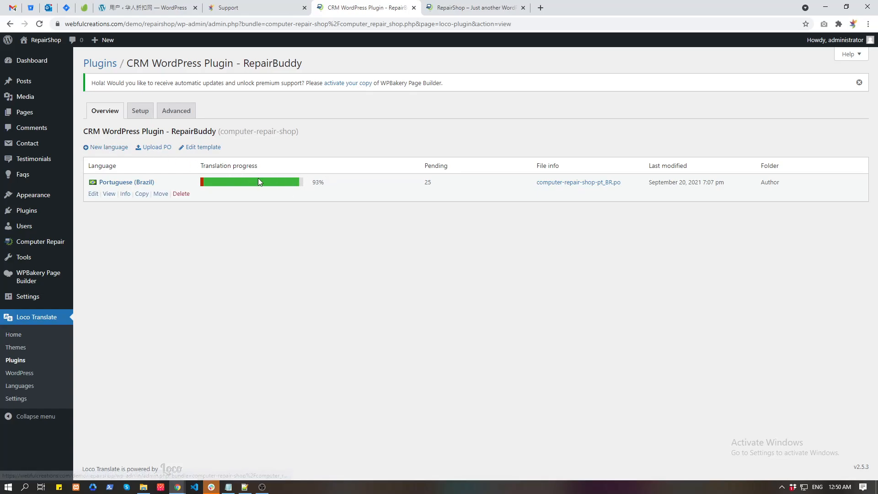
{"action": "left_click", "coordinate": [110, 149]}
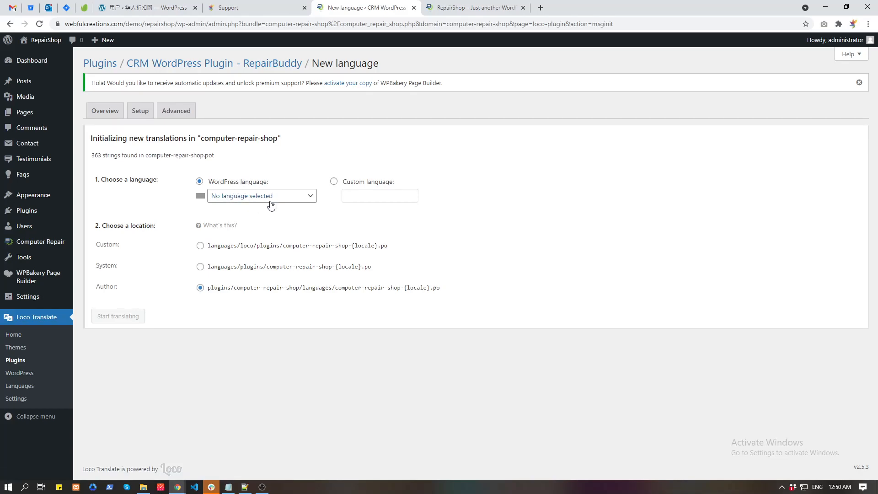
{"action": "left_click", "coordinate": [269, 200]}
{"action": "left_click", "coordinate": [269, 200]}
{"action": "left_click", "coordinate": [365, 183]}
{"action": "left_click", "coordinate": [362, 196]}
{"action": "left_click", "coordinate": [238, 184]}
Choose French (France) as the WordPress language for the new translation.
{"action": "left_click", "coordinate": [241, 196]}
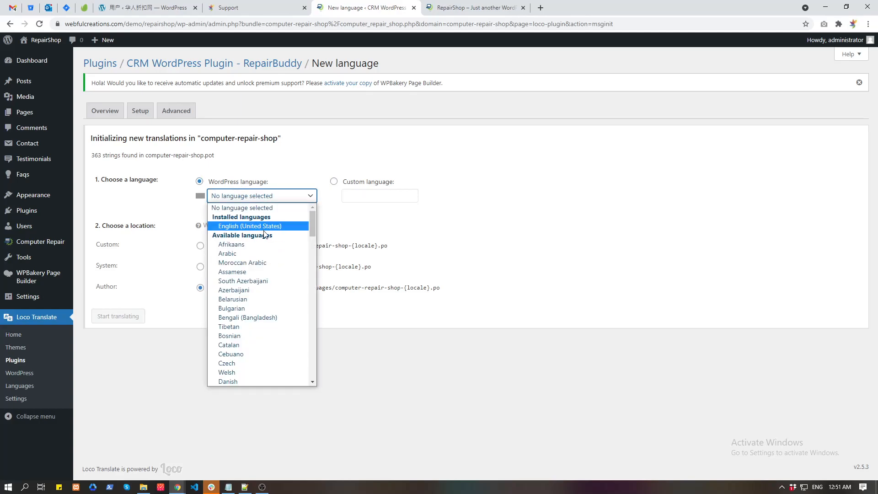
{"action": "scroll", "coordinate": [265, 234], "scroll_direction": "down", "scroll_amount": 5}
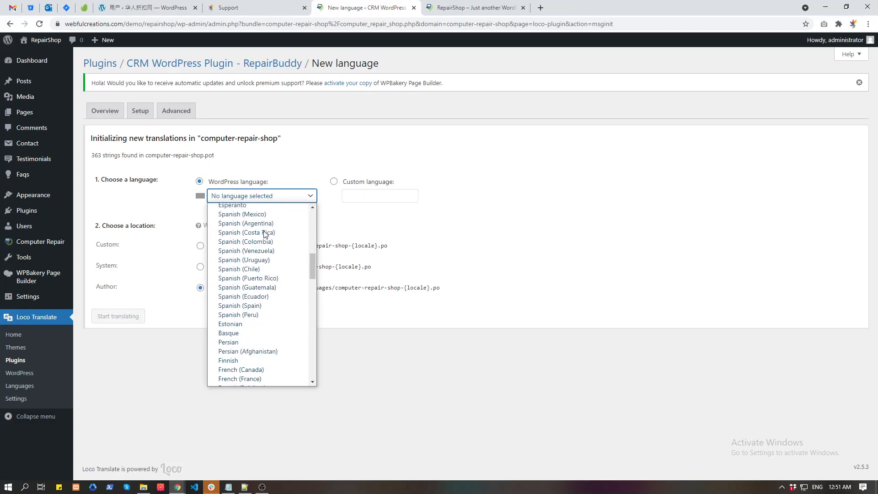
{"action": "key", "text": "f"}
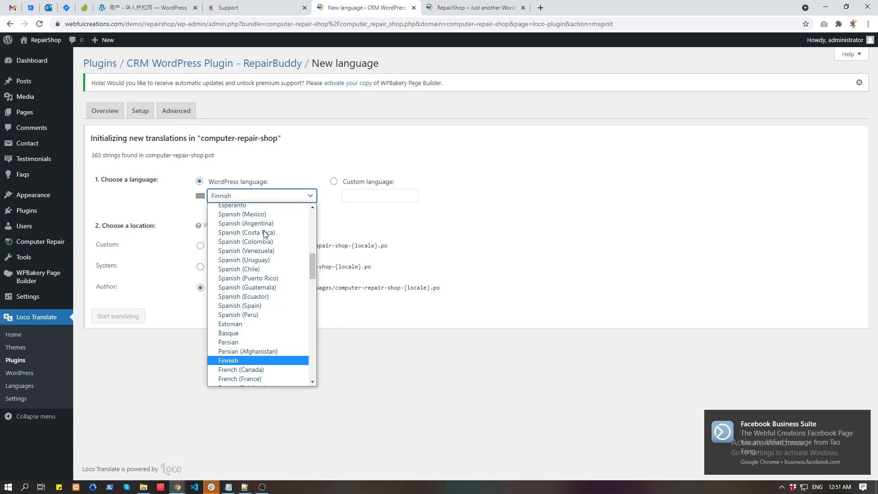
{"action": "left_click", "coordinate": [267, 379]}
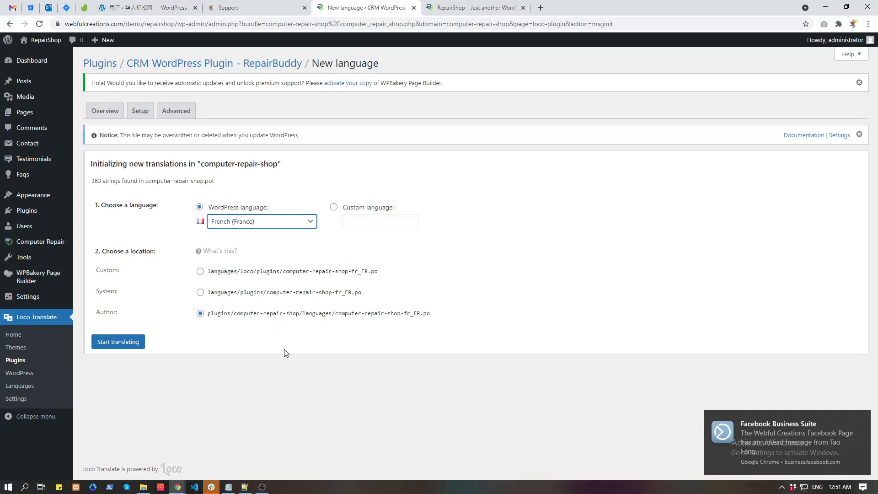
{"action": "left_click", "coordinate": [373, 223]}
{"action": "left_click", "coordinate": [256, 213]}
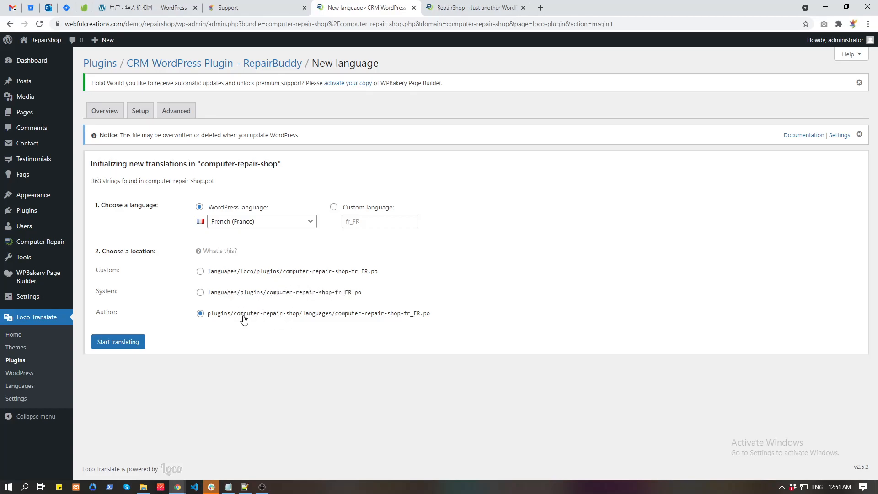
Store the French translation file in the System location, languages/plugins, and start translating.
{"action": "left_click_drag", "start_coordinate": [234, 318], "coordinate": [335, 321]}
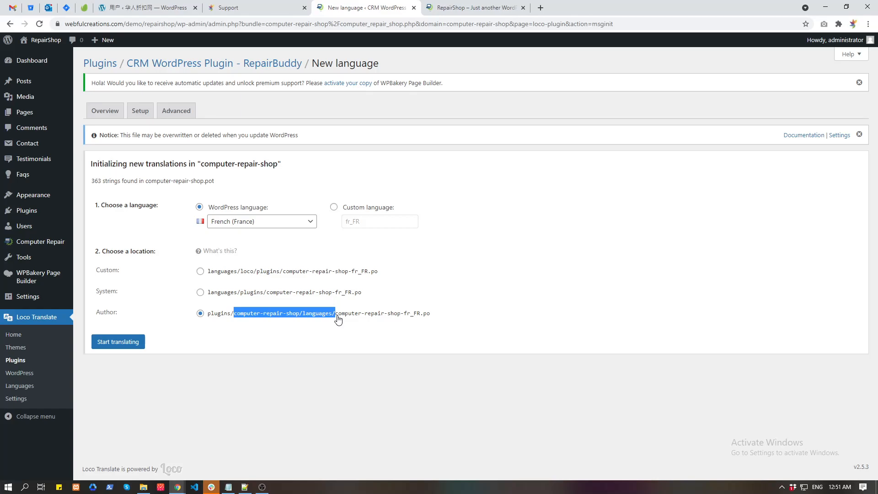
{"action": "left_click_drag", "start_coordinate": [208, 271], "coordinate": [374, 279]}
{"action": "left_click", "coordinate": [227, 274]}
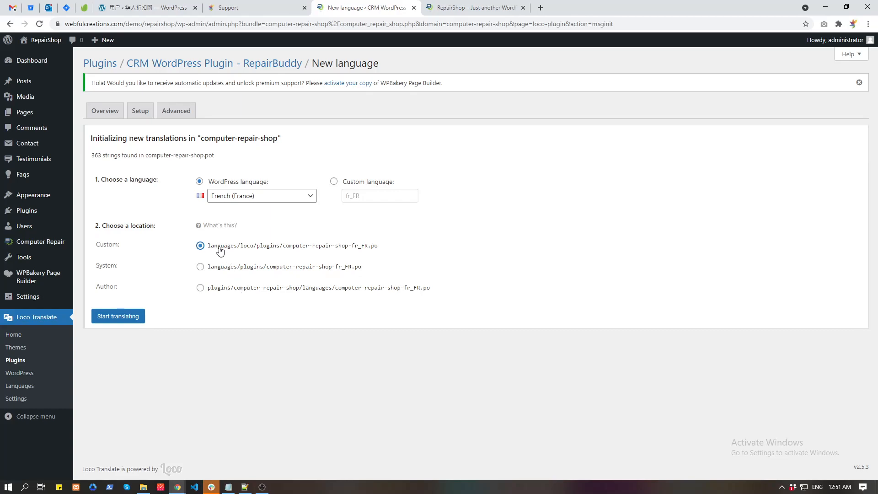
{"action": "left_click", "coordinate": [229, 268]}
{"action": "left_click", "coordinate": [134, 342]}
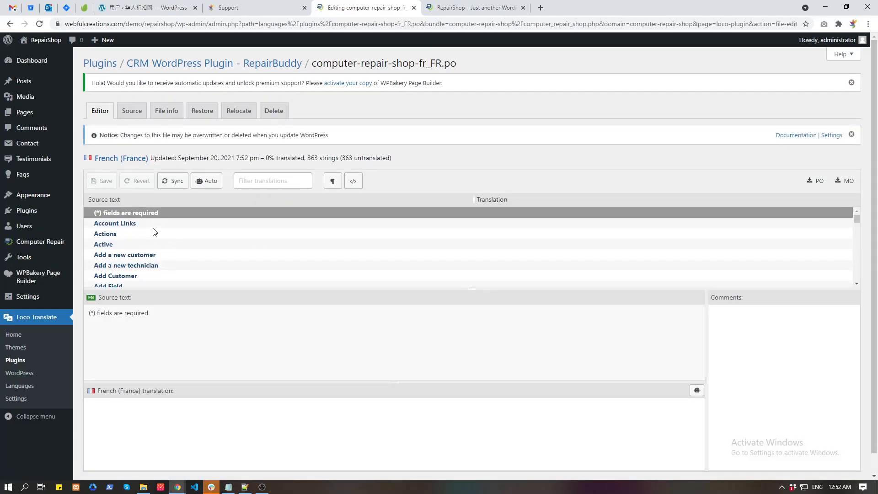
Select the "Account Links" source string and try to get an automatic French translation suggestion for it.
{"action": "left_click", "coordinate": [154, 227]}
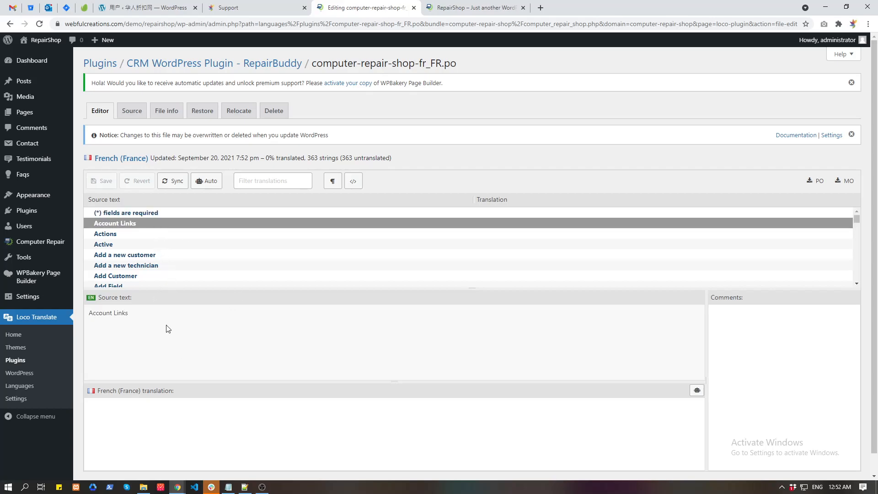
{"action": "left_click", "coordinate": [164, 415]}
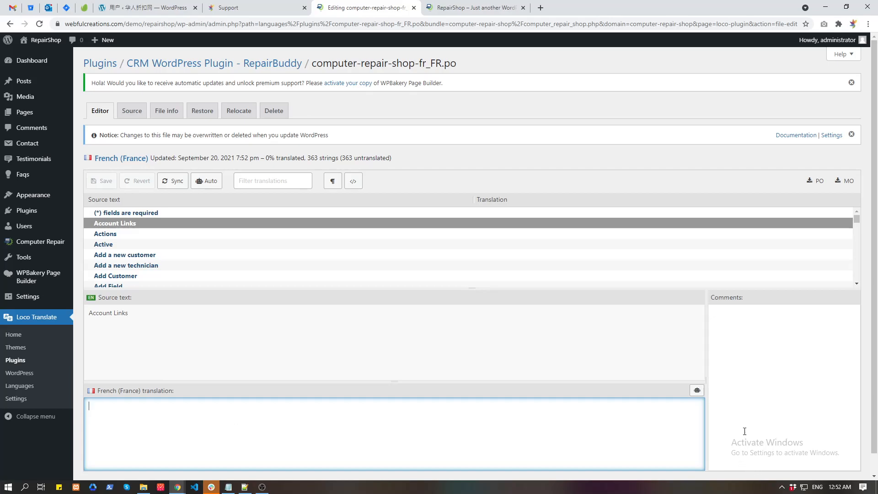
{"action": "left_click", "coordinate": [693, 394]}
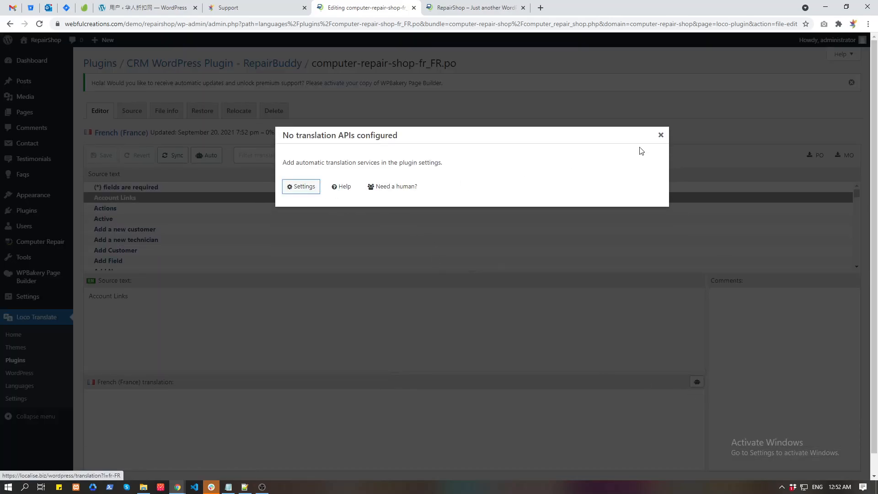
{"action": "left_click", "coordinate": [661, 134]}
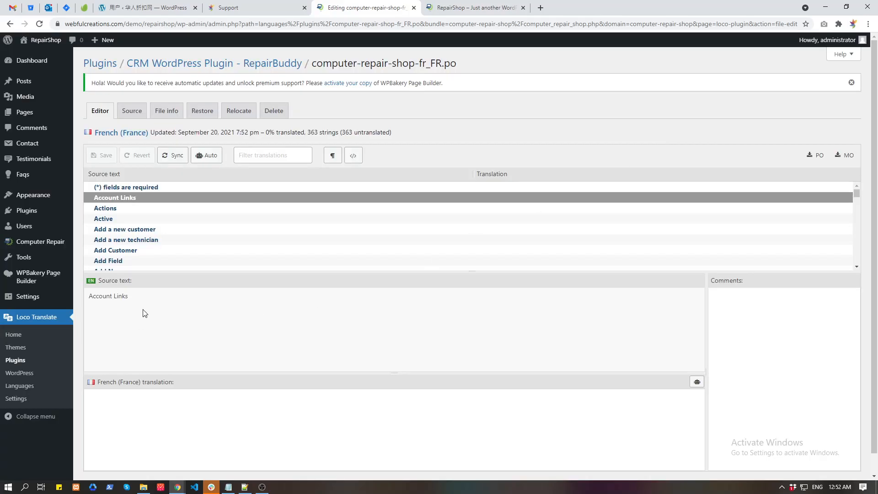
Copy the source text "Account Links" and open Google Translate in a new browser tab.
{"action": "triple_click", "coordinate": [104, 295]}
{"action": "key", "text": "ctrl+c"}
{"action": "key", "text": "ctrl+t"}
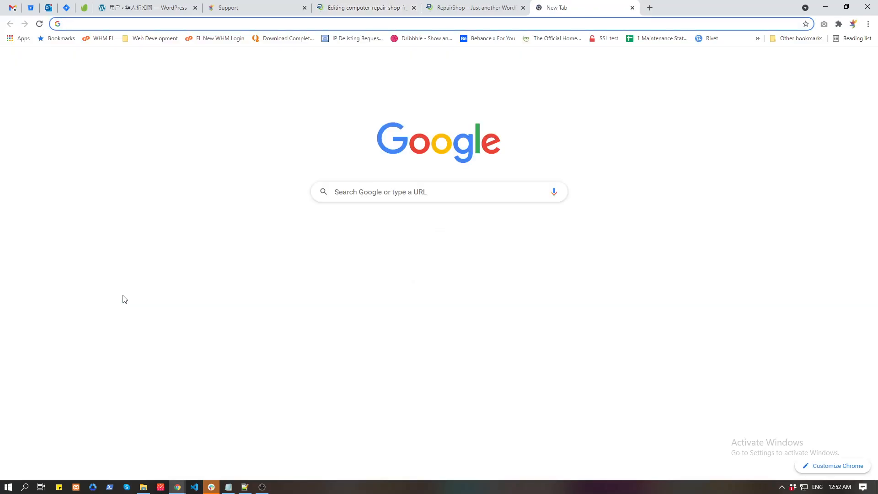
{"action": "type", "text": "trn"}
{"action": "key", "text": "BackSpace"}
{"action": "type", "text": "anslat"}
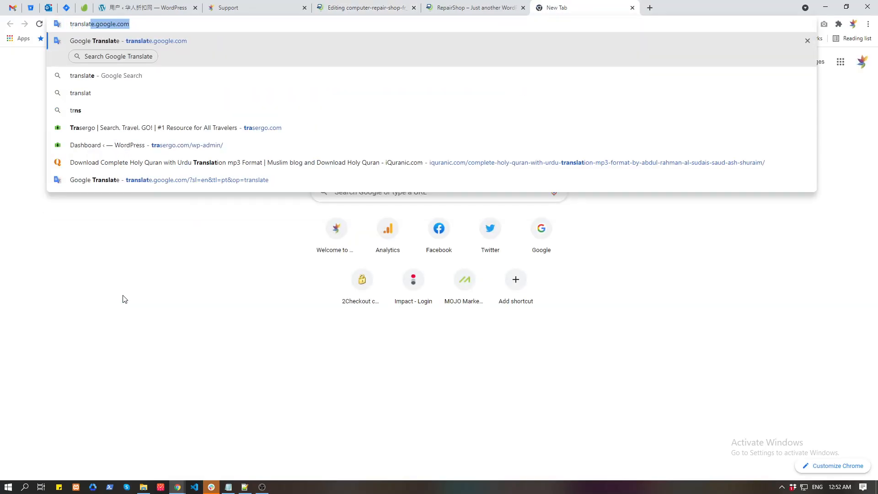
{"action": "key", "text": "Return"}
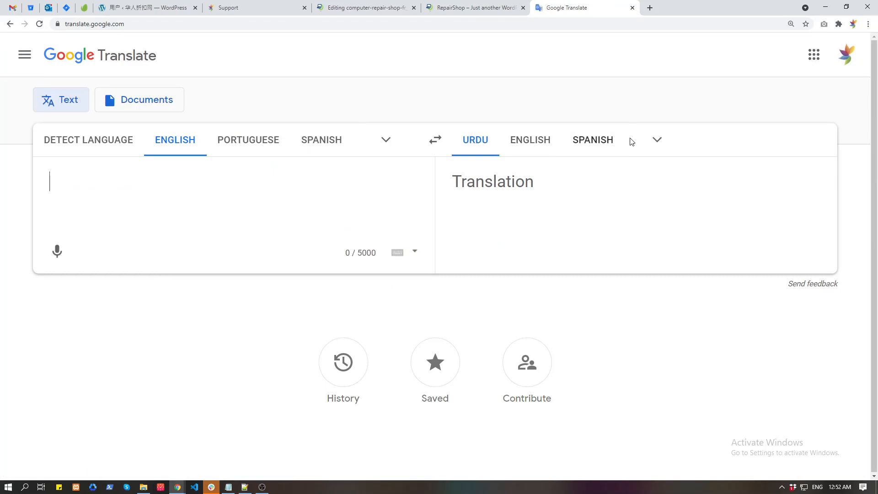
Translate the copied "Account Links" text from English into French and copy the resulting translation.
{"action": "left_click", "coordinate": [657, 142]}
{"action": "type", "text": "fre"}
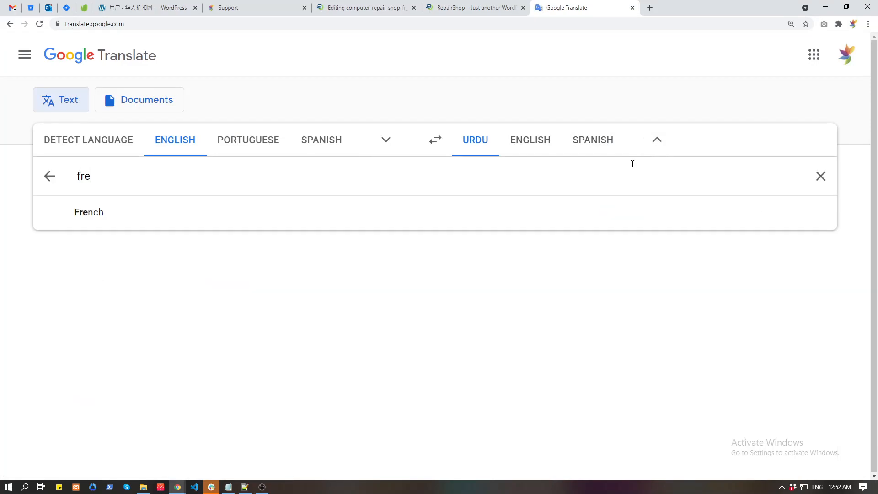
{"action": "left_click", "coordinate": [385, 219]}
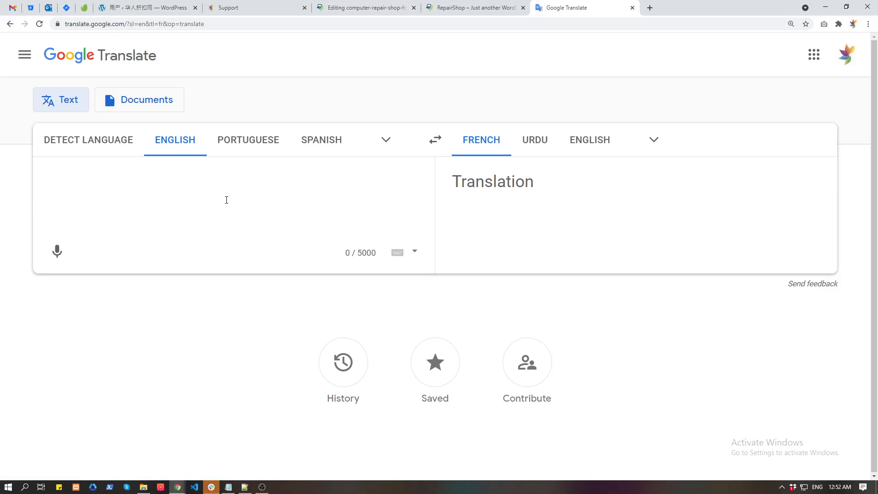
{"action": "key", "text": "ctrl+v"}
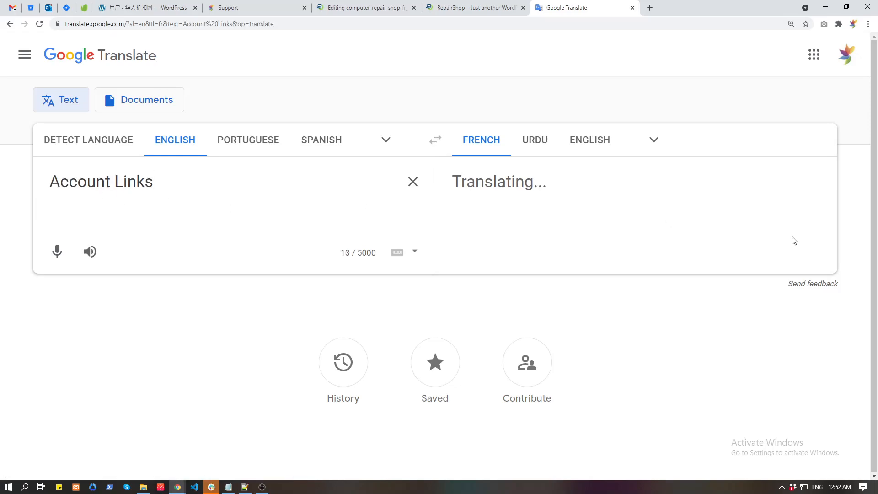
{"action": "left_click", "coordinate": [762, 257]}
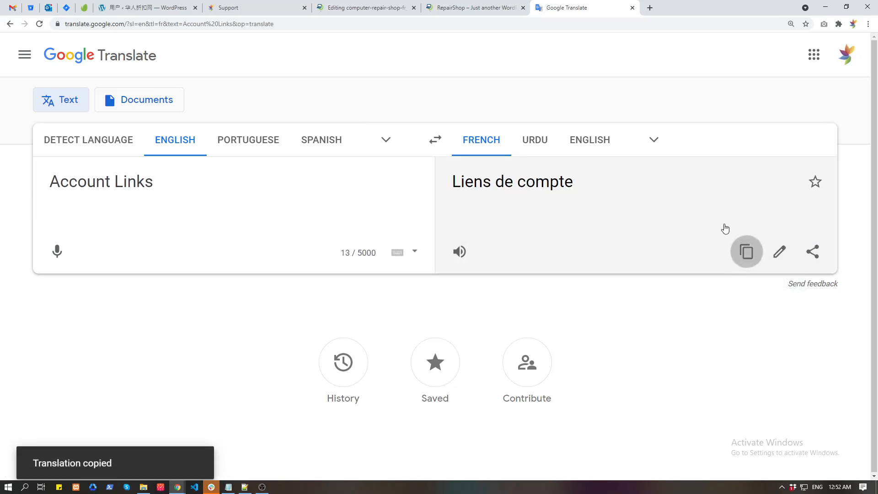
Back in Loco Translate, enter "Liens de compte" as the French translation of "Account Links" and select the "Actions" string.
{"action": "left_click", "coordinate": [488, 7]}
{"action": "left_click", "coordinate": [366, 3]}
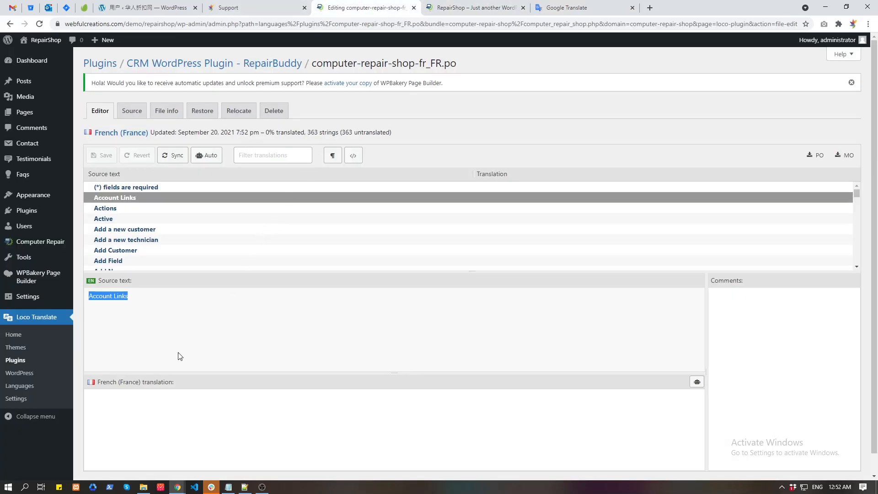
{"action": "left_click", "coordinate": [151, 412]}
{"action": "key", "text": "ctrl+v"}
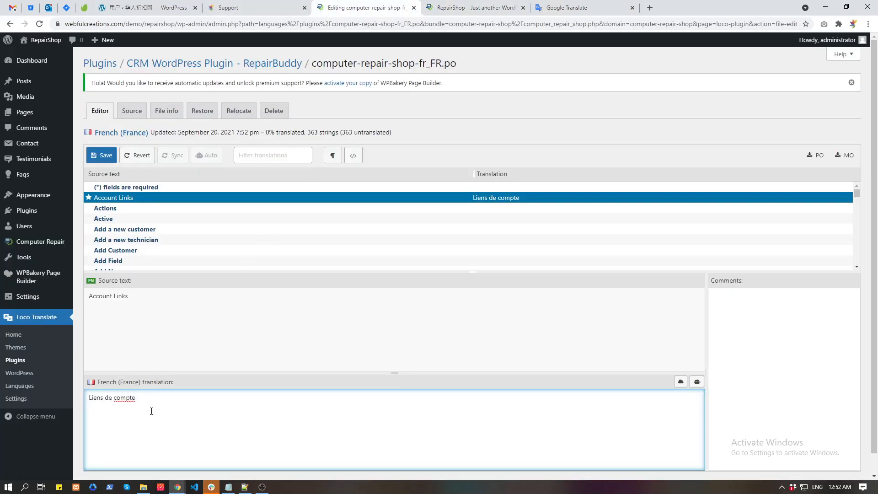
{"action": "left_click", "coordinate": [175, 215]}
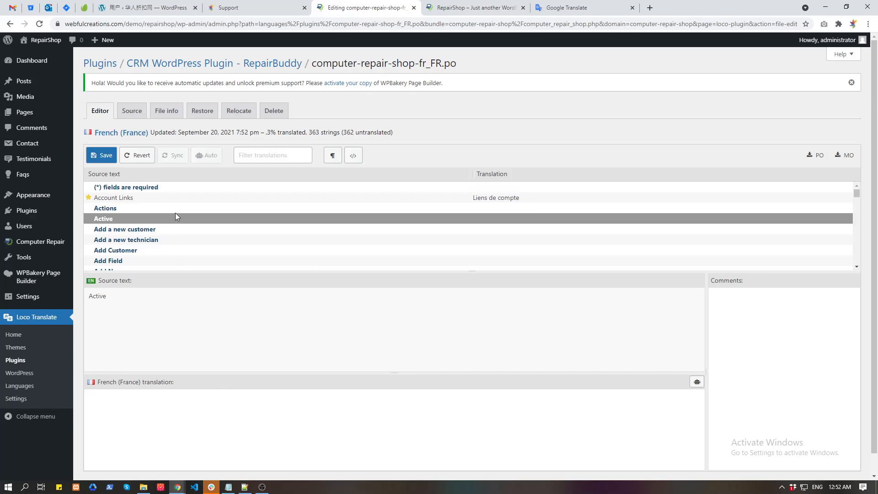
{"action": "left_click", "coordinate": [176, 208]}
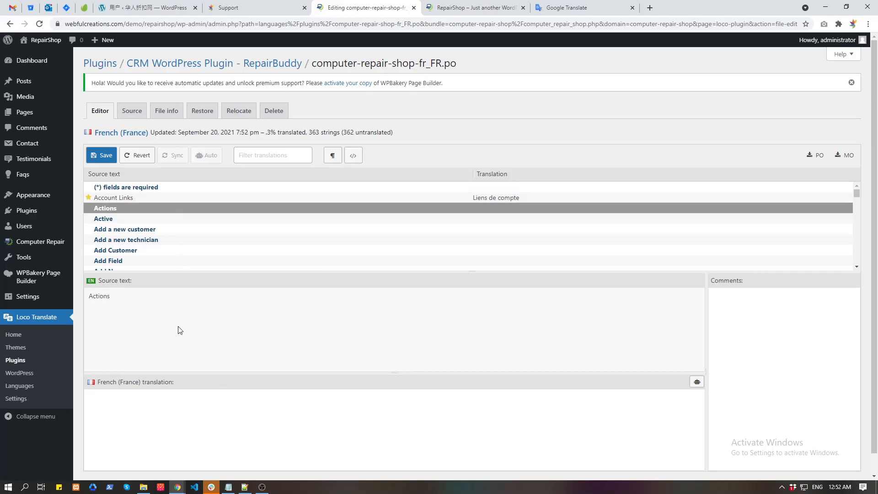
Copy the source text "Actions", translate it into French in Google Translate, and copy the resulting translation.
{"action": "double_click", "coordinate": [107, 297]}
{"action": "key", "text": "ctrl+Tab"}
{"action": "key", "text": "ctrl+Tab"}
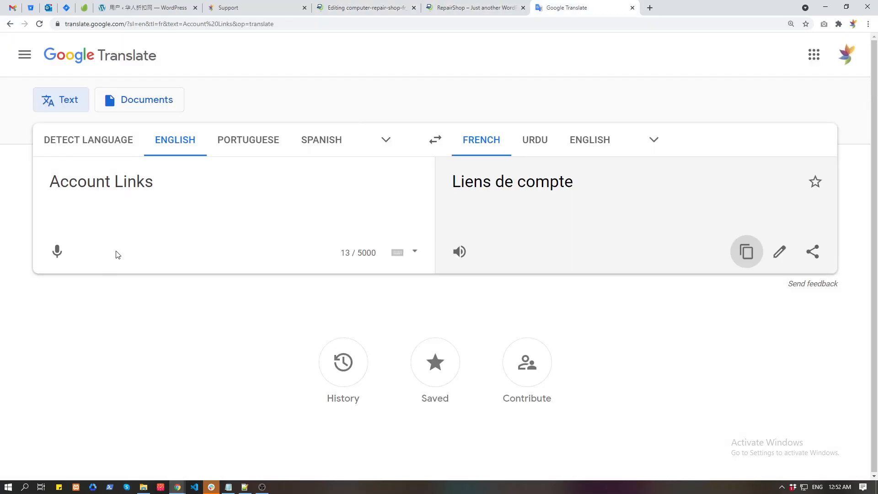
{"action": "left_click", "coordinate": [188, 207]}
{"action": "key", "text": "ctrl+a"}
{"action": "key", "text": "ctrl+v"}
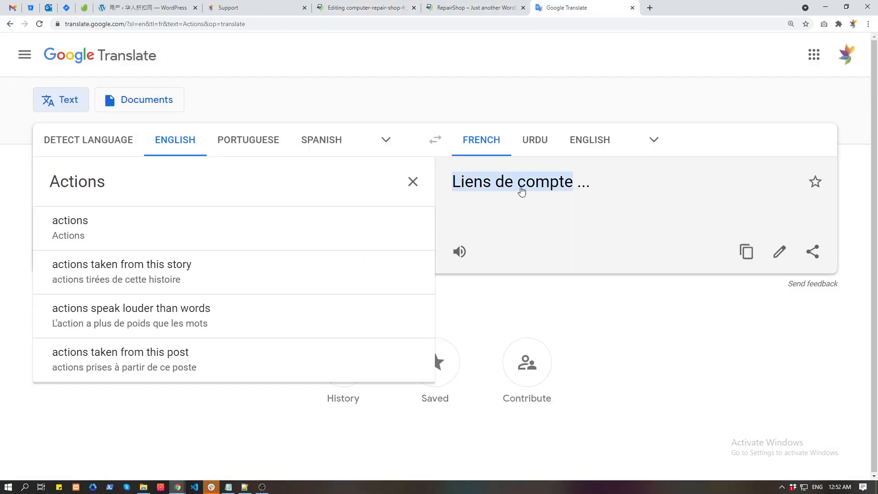
{"action": "left_click", "coordinate": [749, 260]}
Back in Loco Translate, enter "Actions" as the French translation of the "Actions" string.
{"action": "left_click", "coordinate": [461, 6]}
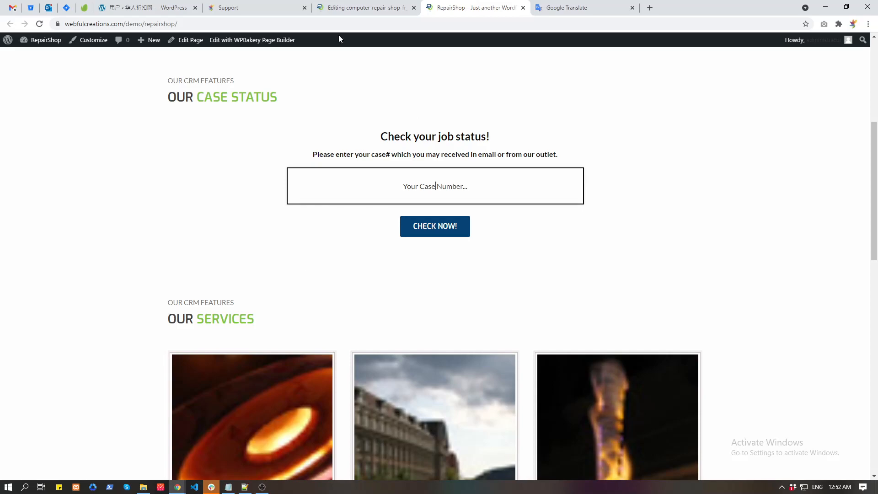
{"action": "left_click", "coordinate": [386, 6]}
{"action": "left_click", "coordinate": [219, 416]}
{"action": "key", "text": "ctrl+v"}
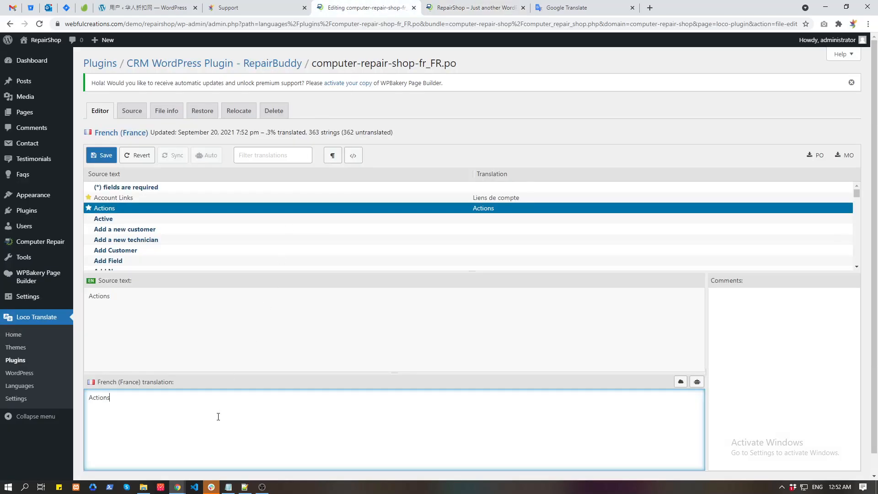
Copy "Check your job status" from the RepairShop site page, filter the Loco Translate strings by it, and select "Check your job status!".
{"action": "left_click", "coordinate": [449, 7]}
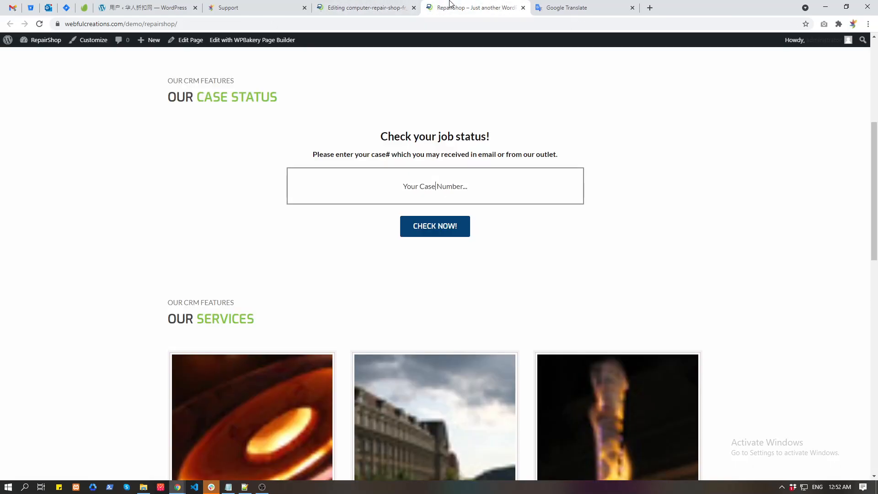
{"action": "left_click_drag", "start_coordinate": [381, 137], "coordinate": [463, 134]}
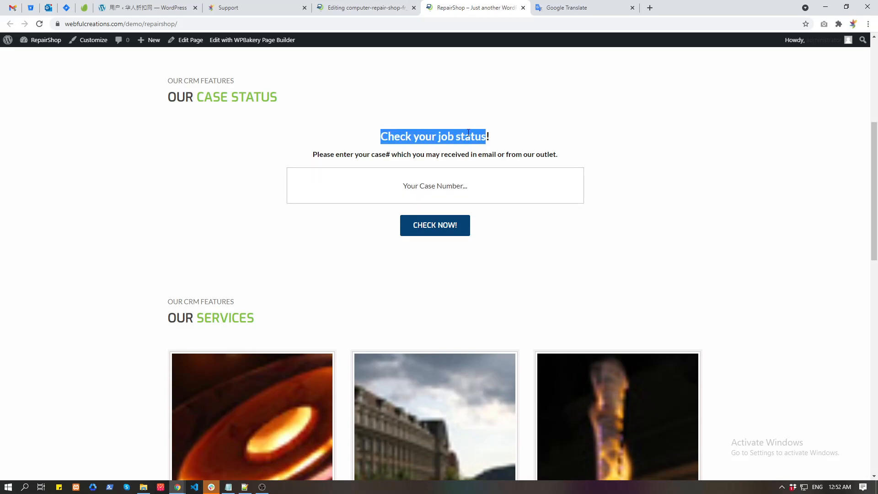
{"action": "key", "text": "ctrl+shift+Tab"}
{"action": "left_click", "coordinate": [258, 155]}
{"action": "key", "text": "ctrl+v"}
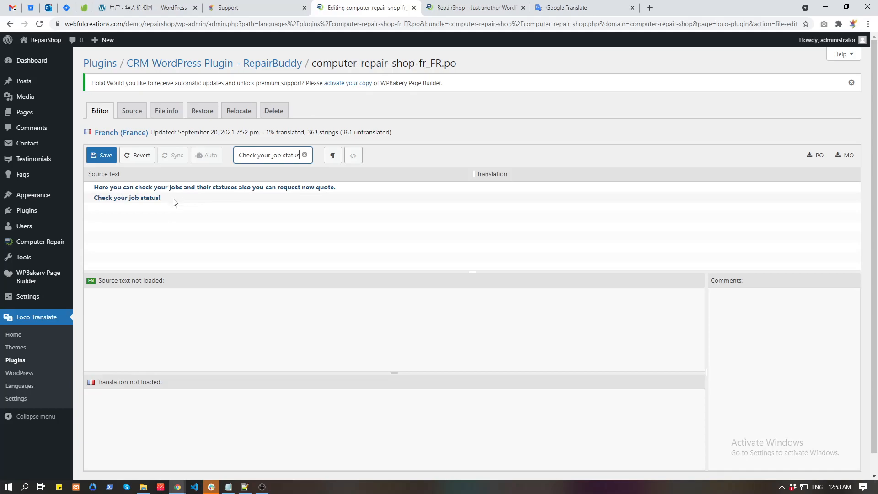
{"action": "left_click", "coordinate": [173, 198]}
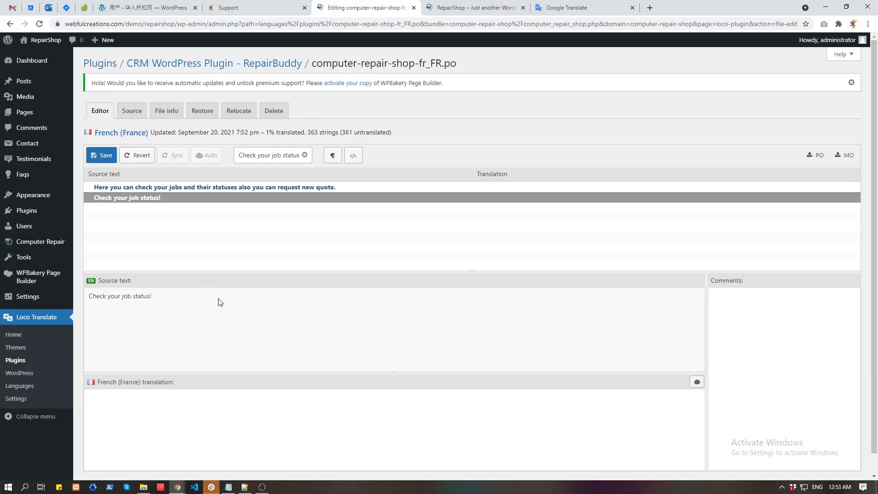
Copy the source text "Check your job status!", translate it into French in Google Translate, and copy the translation.
{"action": "left_click_drag", "start_coordinate": [88, 296], "coordinate": [153, 310]}
{"action": "key", "text": "ctrl+c"}
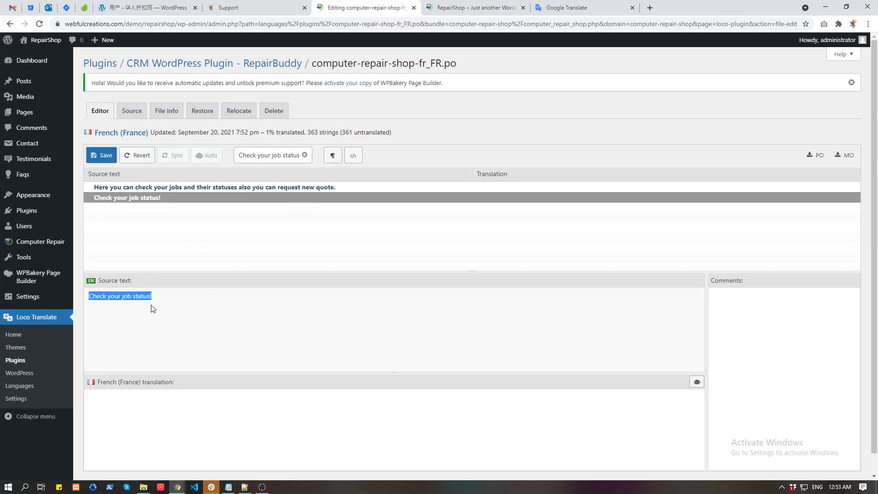
{"action": "left_click", "coordinate": [567, 8]}
{"action": "left_click", "coordinate": [326, 200]}
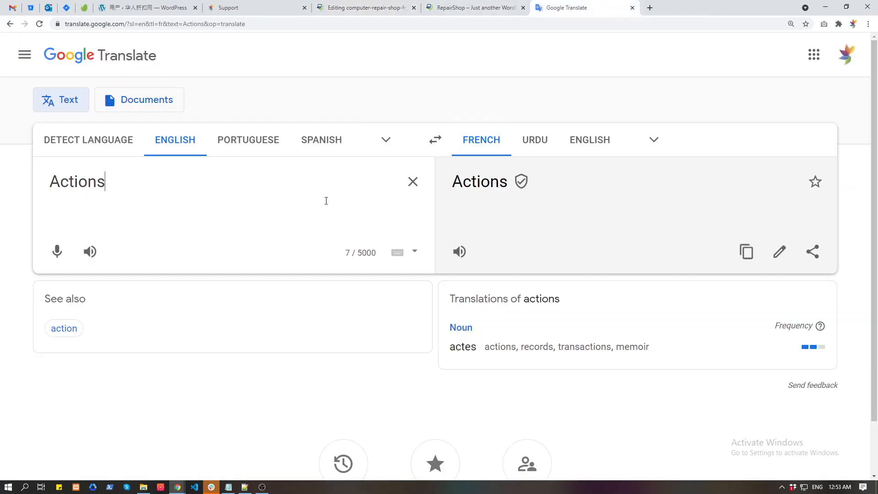
{"action": "key", "text": "ctrl+a"}
{"action": "key", "text": "ctrl+v"}
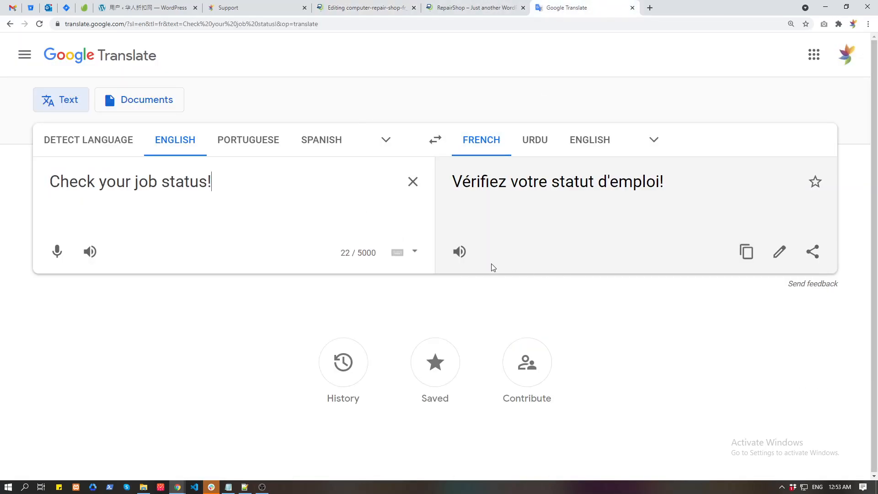
{"action": "left_click", "coordinate": [746, 252]}
Back in Loco Translate, enter "Vérifiez votre statut d'emploi!" as the French translation of "Check your job status!".
{"action": "left_click", "coordinate": [366, 7]}
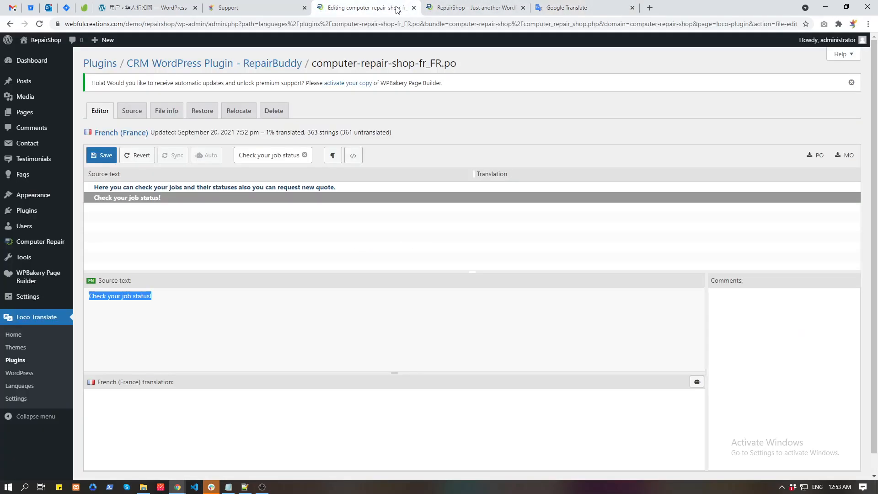
{"action": "left_click", "coordinate": [217, 408]}
{"action": "key", "text": "ctrl+v"}
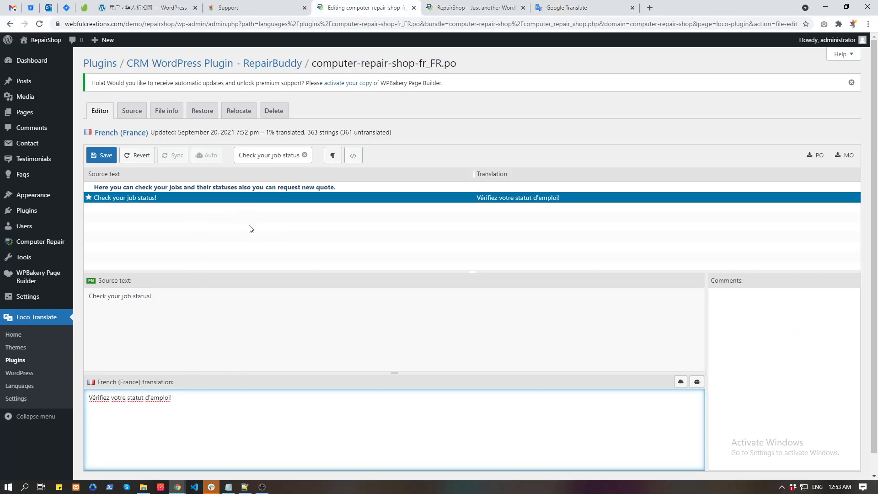
Translate the string "Here you can check your jobs and their statuses also you can request new quote." into French in Google Translate and copy the result.
{"action": "left_click", "coordinate": [210, 187]}
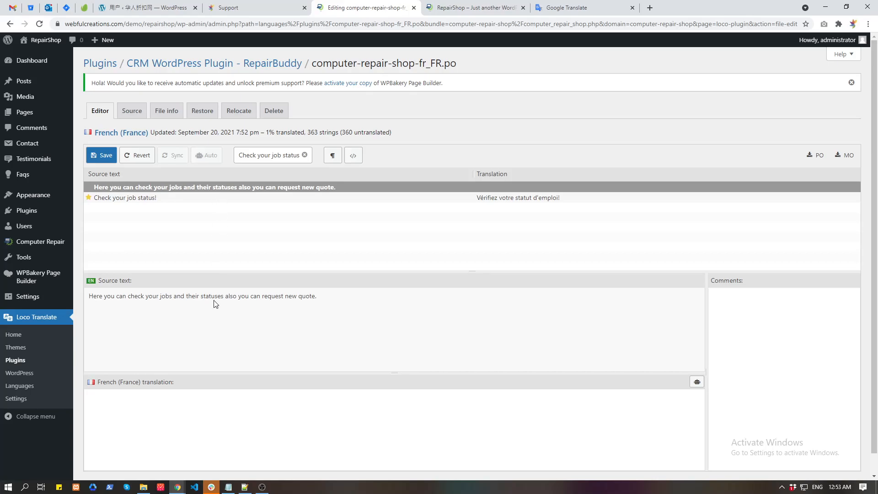
{"action": "left_click_drag", "start_coordinate": [91, 299], "coordinate": [336, 306]}
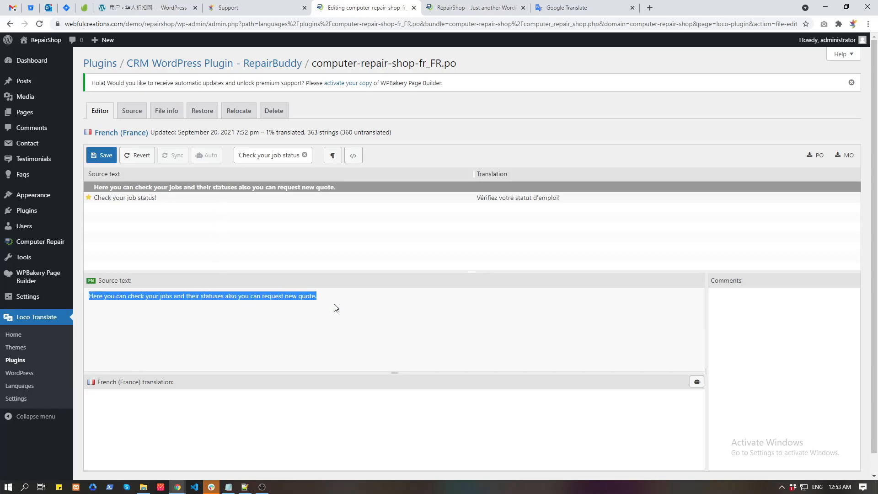
{"action": "right_click", "coordinate": [295, 299]}
{"action": "left_click", "coordinate": [311, 303]}
{"action": "left_click", "coordinate": [566, 7]}
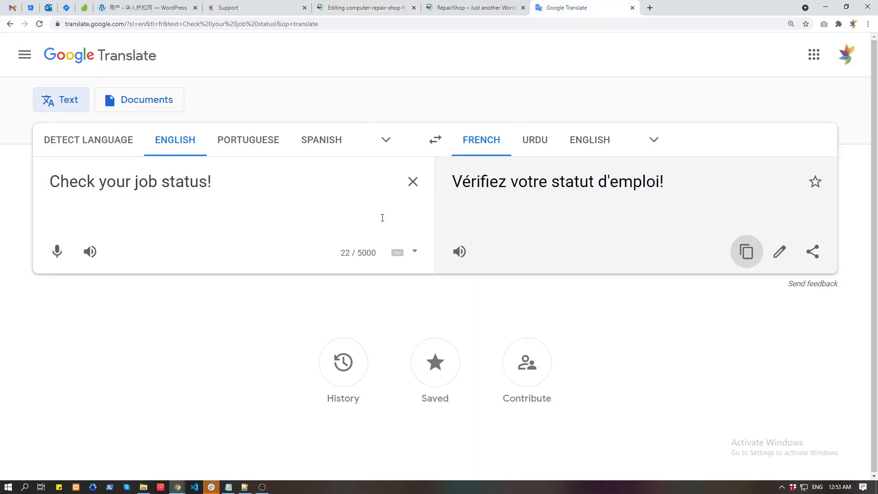
{"action": "key", "text": "ctrl+a"}
{"action": "key", "text": "ctrl+v"}
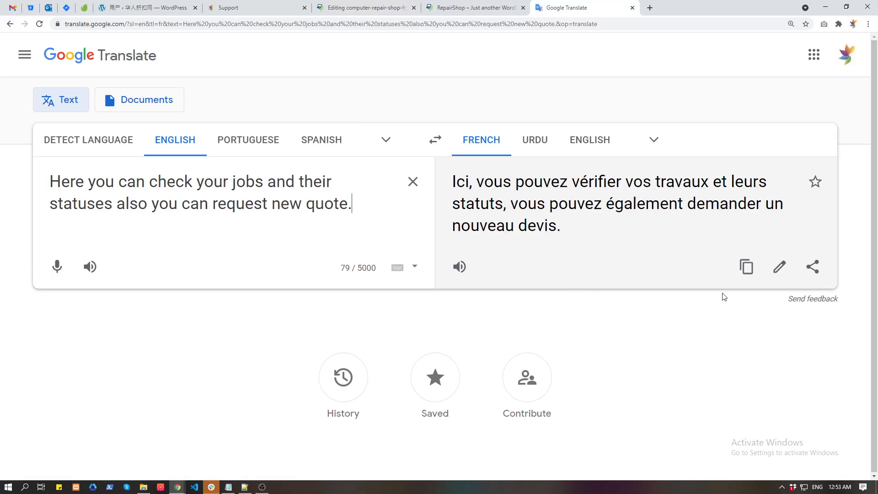
{"action": "left_click", "coordinate": [746, 266]}
In Loco Translate, enter "Ici, vous pouvez vérifier vos travaux et leurs statuts, vous pouvez également demander un nouveau devis." as the selected string's French translation.
{"action": "left_click", "coordinate": [451, 6]}
{"action": "left_click", "coordinate": [366, 8]}
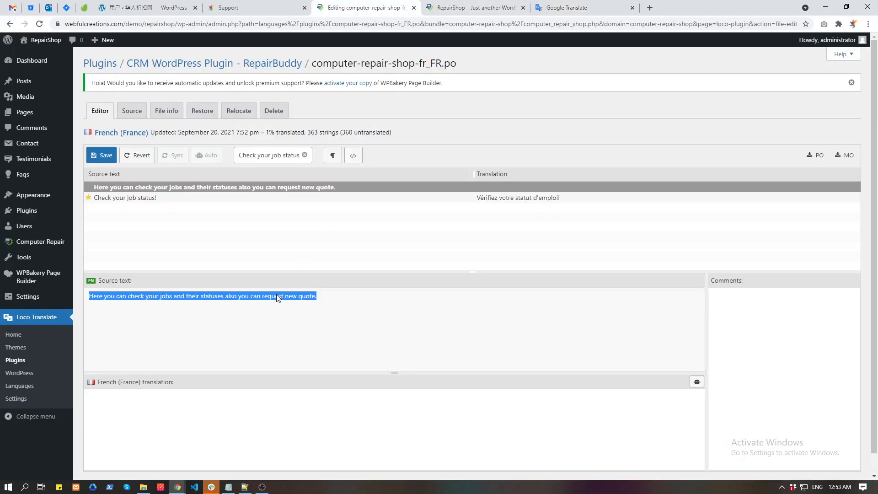
{"action": "left_click", "coordinate": [242, 410]}
{"action": "key", "text": "ctrl+v"}
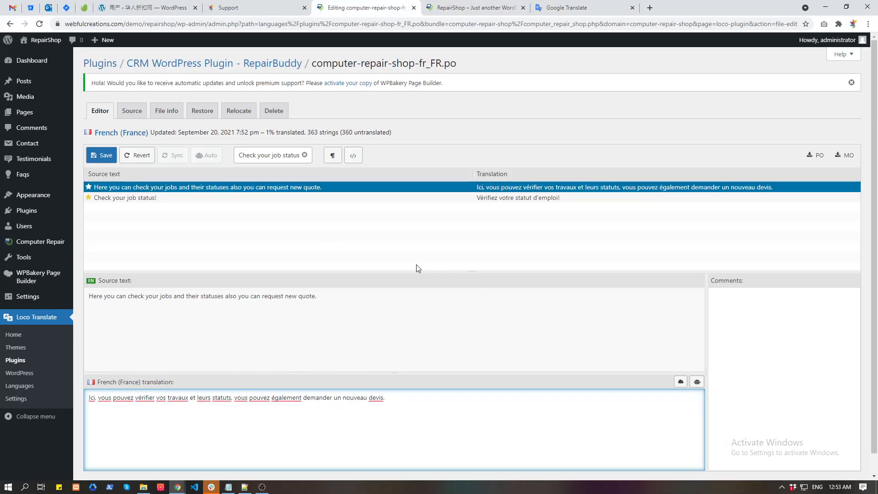
Filter the translation strings by "services" and select the "Services" string.
{"action": "left_click", "coordinate": [483, 7]}
{"action": "left_click", "coordinate": [396, 7]}
{"action": "mouse_move", "coordinate": [46, 241]}
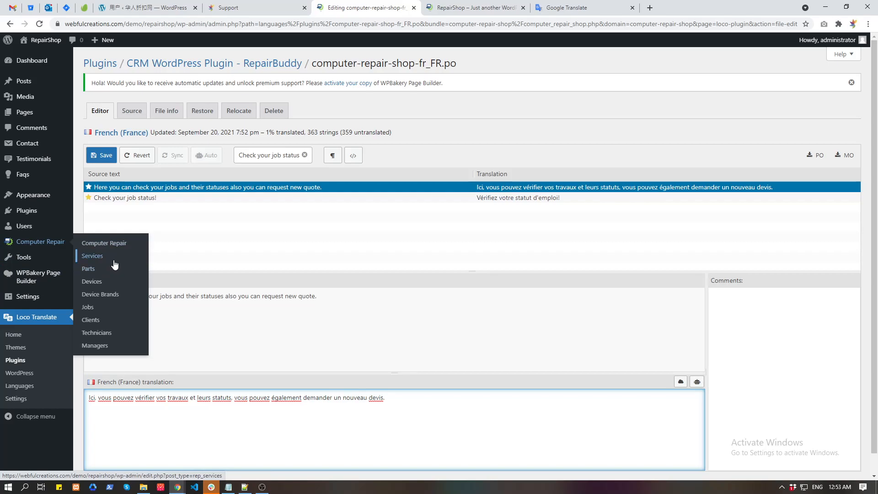
{"action": "left_click", "coordinate": [288, 149]}
{"action": "key", "text": "ctrl+a"}
{"action": "type", "text": "serv"}
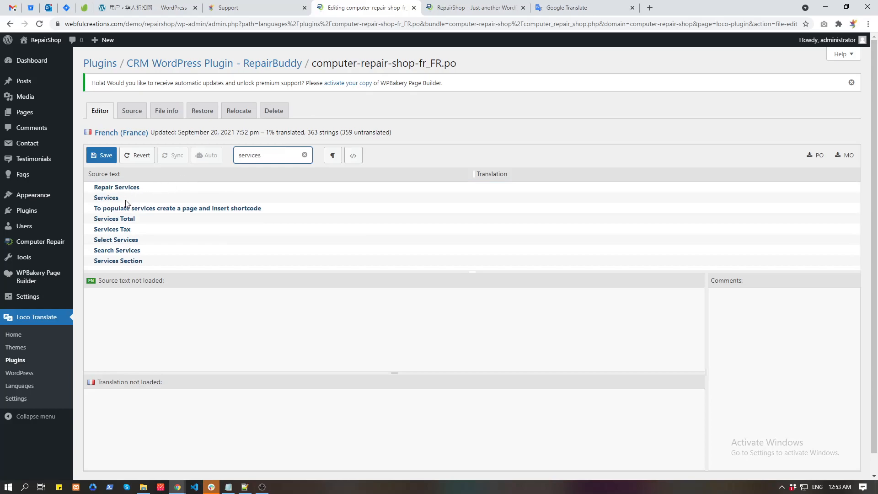
{"action": "left_click", "coordinate": [126, 199]}
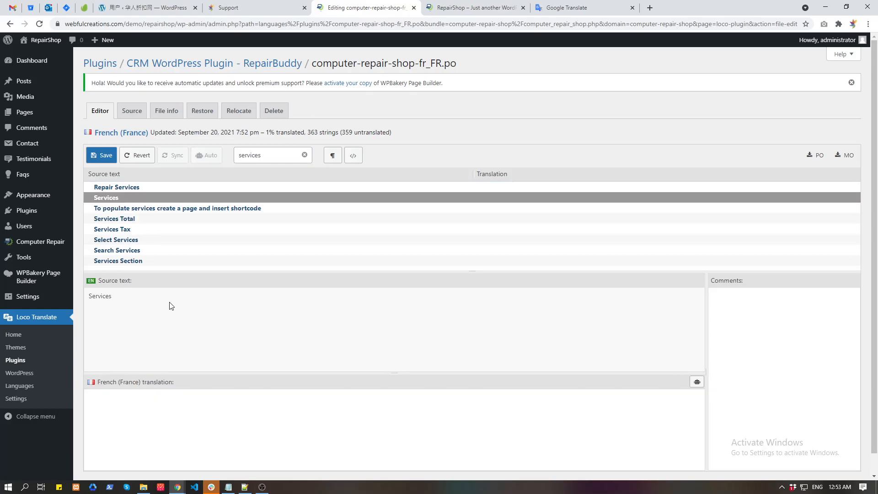
Copy the source text "Services", translate it into French in Google Translate, and copy the translation.
{"action": "double_click", "coordinate": [105, 297]}
{"action": "left_click", "coordinate": [565, 8]}
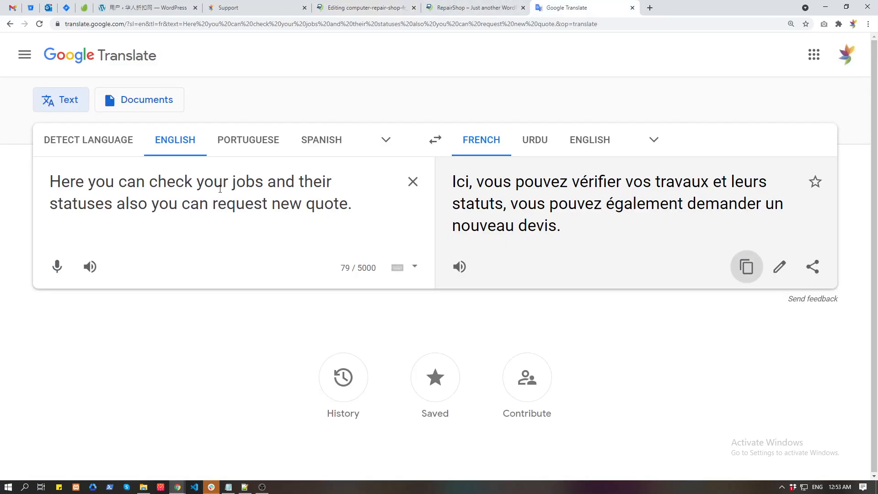
{"action": "key", "text": "ctrl+a"}
{"action": "key", "text": "ctrl+v"}
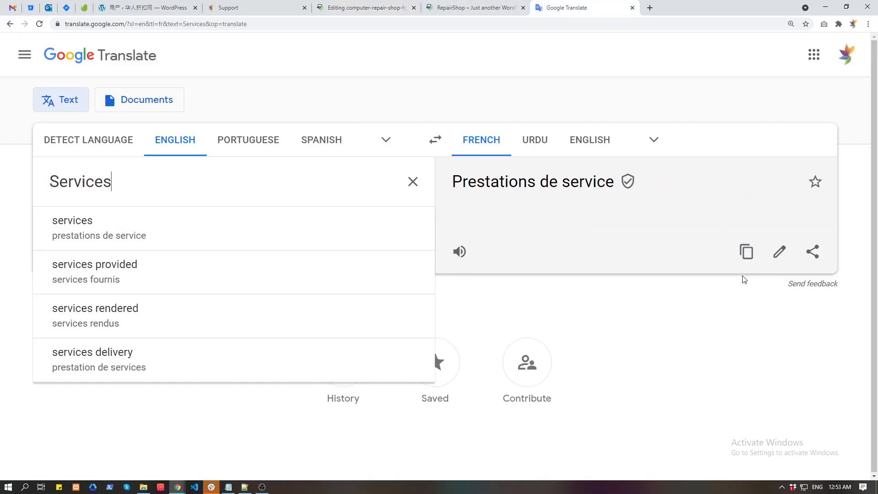
{"action": "left_click", "coordinate": [746, 256]}
Back in Loco Translate, enter "Prestations de service" as the French translation of "Services".
{"action": "left_click", "coordinate": [368, 8]}
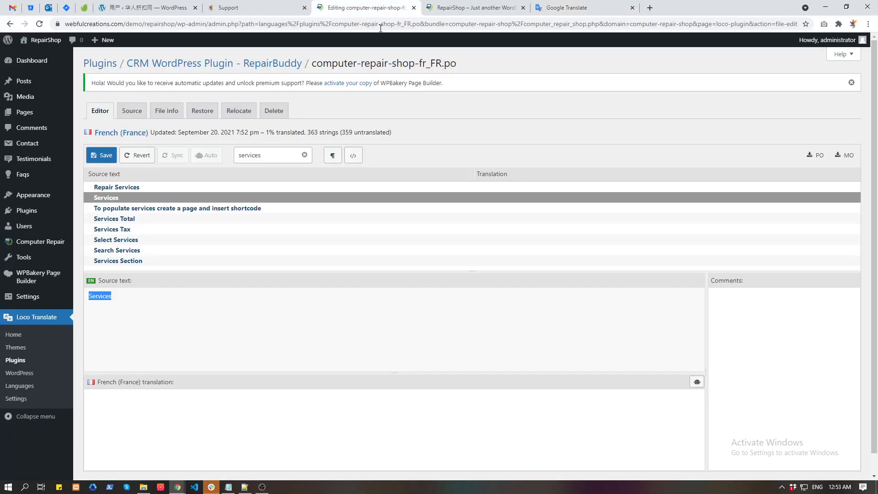
{"action": "left_click", "coordinate": [181, 405]}
{"action": "key", "text": "ctrl+v"}
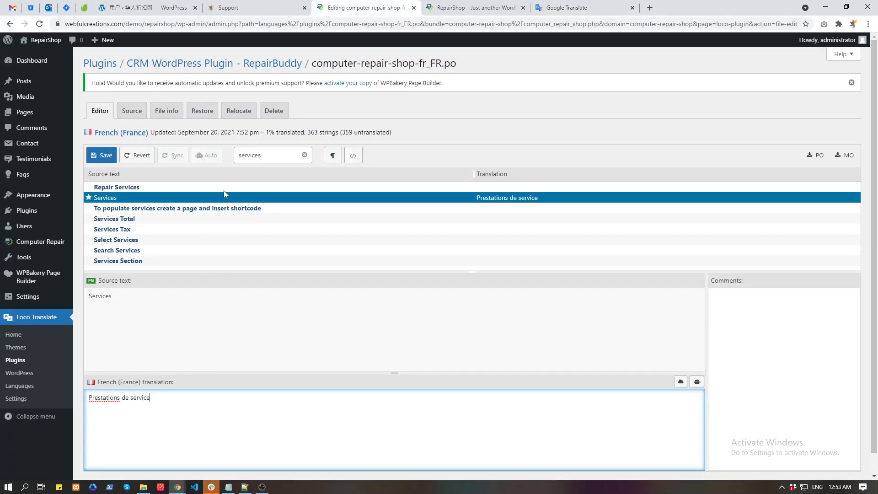
Filter the translation strings by "Parts" and select the "Parts" string.
{"action": "left_click", "coordinate": [264, 152]}
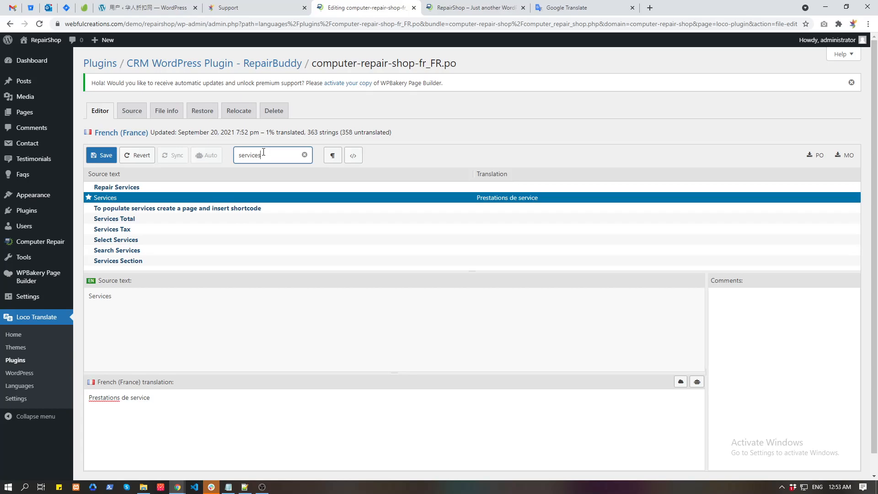
{"action": "double_click", "coordinate": [264, 153]}
{"action": "key", "text": "BackSpace"}
{"action": "type", "text": "Parts"}
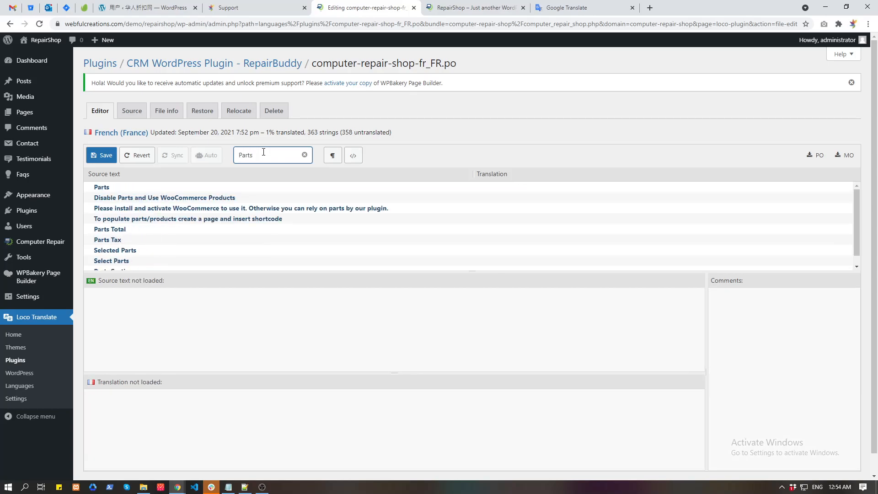
{"action": "left_click", "coordinate": [140, 189]}
Copy the source text "Parts", translate it into French in Google Translate, and copy the translation.
{"action": "double_click", "coordinate": [94, 296]}
{"action": "right_click", "coordinate": [97, 296]}
{"action": "left_click", "coordinate": [111, 301]}
{"action": "left_click", "coordinate": [589, 8]}
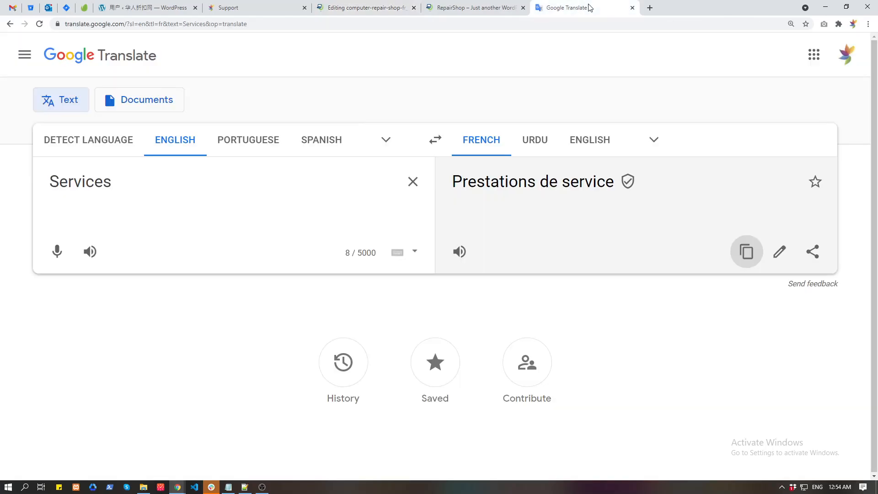
{"action": "left_click", "coordinate": [214, 192]}
{"action": "key", "text": "ctrl+a"}
{"action": "key", "text": "ctrl+v"}
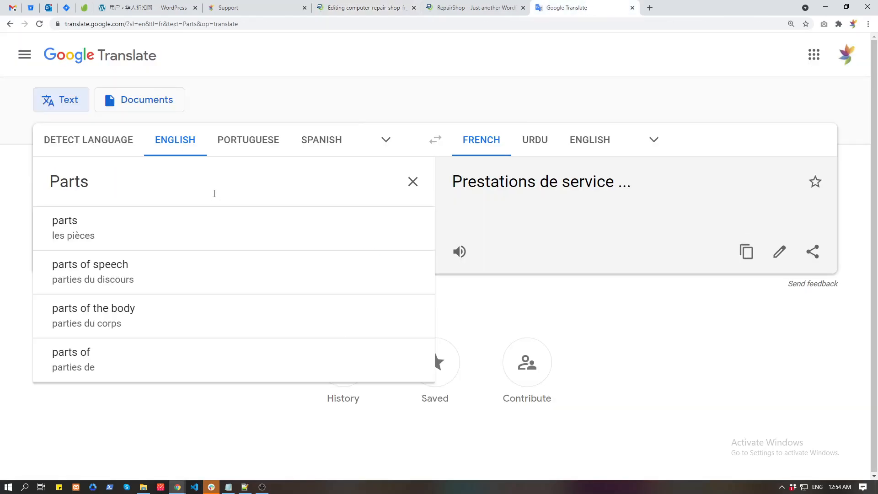
{"action": "left_click", "coordinate": [746, 251]}
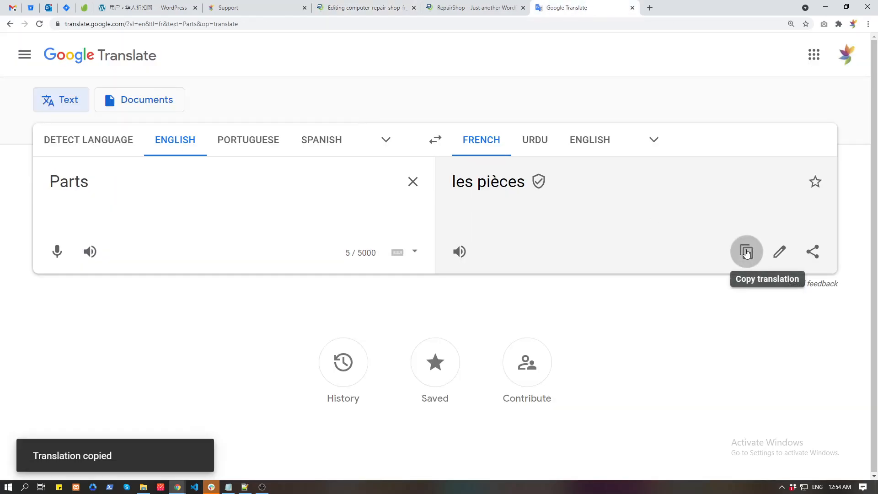
Back in Loco Translate, enter "les pièces" as the French translation of "Parts".
{"action": "left_click", "coordinate": [438, 5]}
{"action": "left_click", "coordinate": [379, 6]}
{"action": "left_click", "coordinate": [169, 415]}
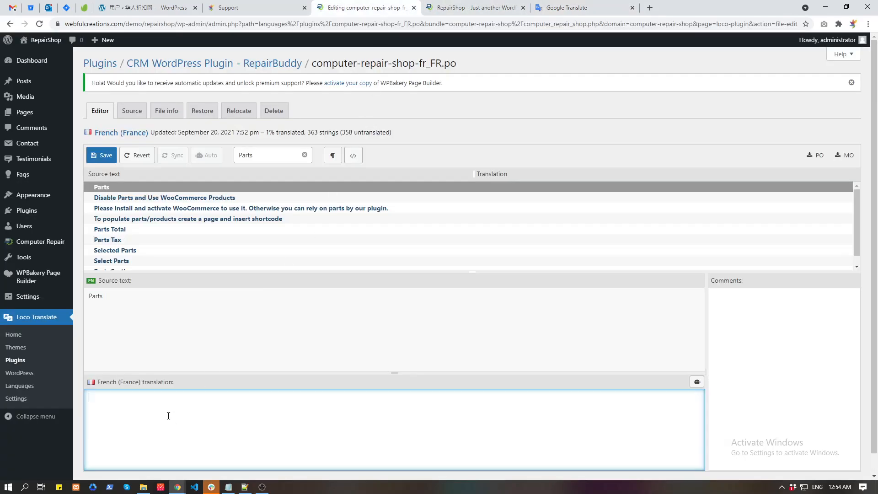
{"action": "key", "text": "ctrl+v"}
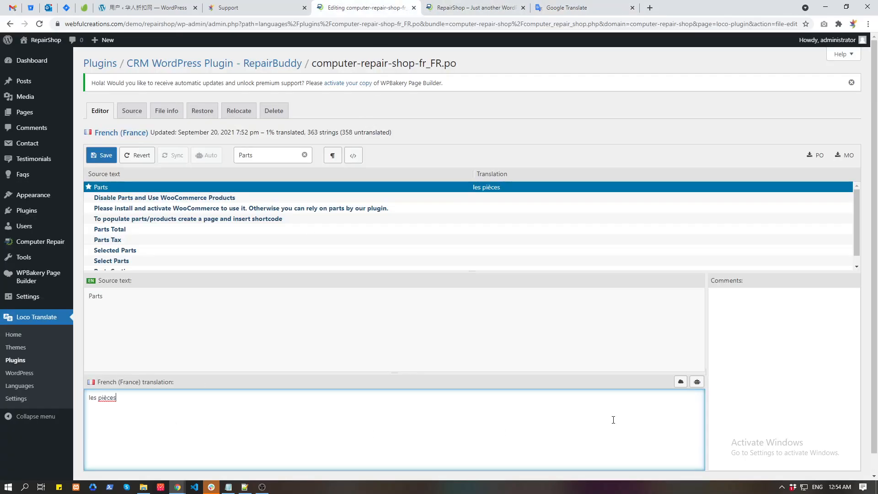
Filter the translation strings by "Devices".
{"action": "double_click", "coordinate": [260, 156]}
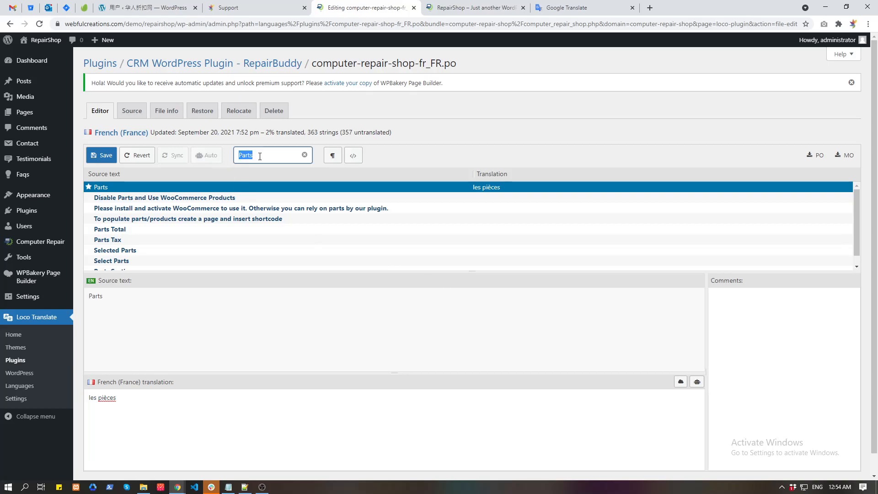
{"action": "type", "text": "Devices"}
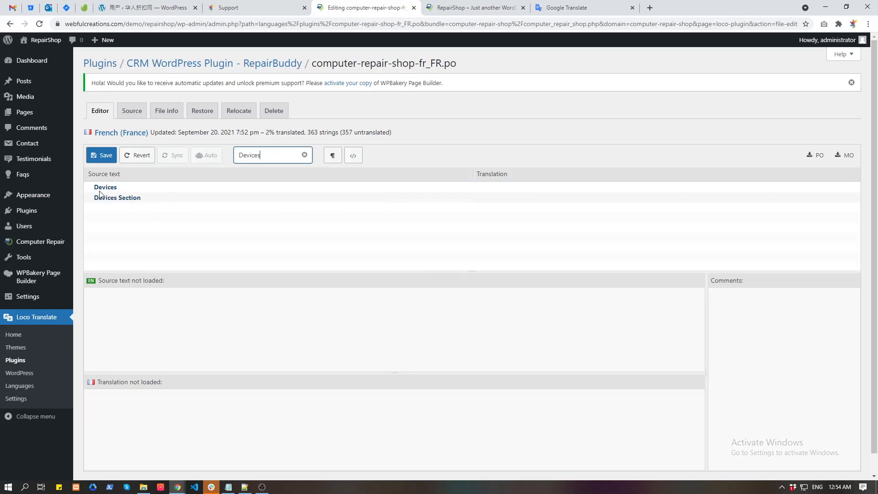
Select the "Devices" string, translate its source text into French in Google Translate, and copy the translation.
{"action": "left_click", "coordinate": [100, 191]}
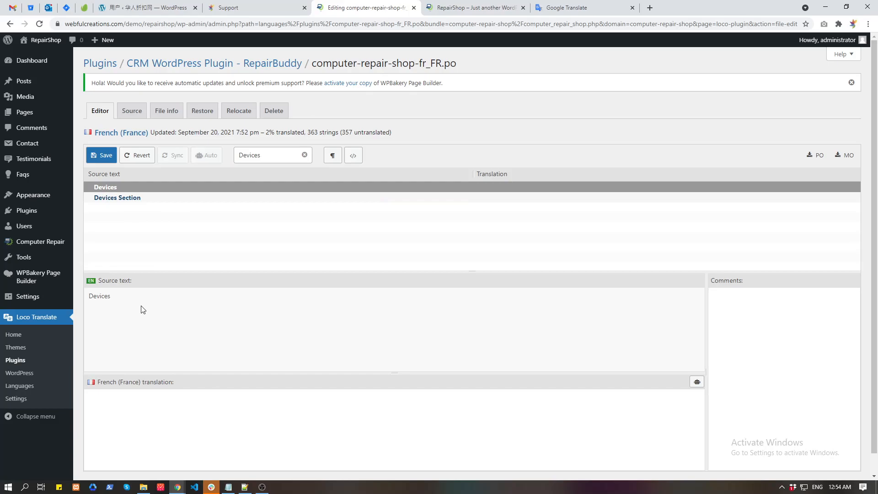
{"action": "double_click", "coordinate": [97, 298]}
{"action": "left_click", "coordinate": [562, 7]}
{"action": "key", "text": "ctrl+a"}
{"action": "key", "text": "ctrl+v"}
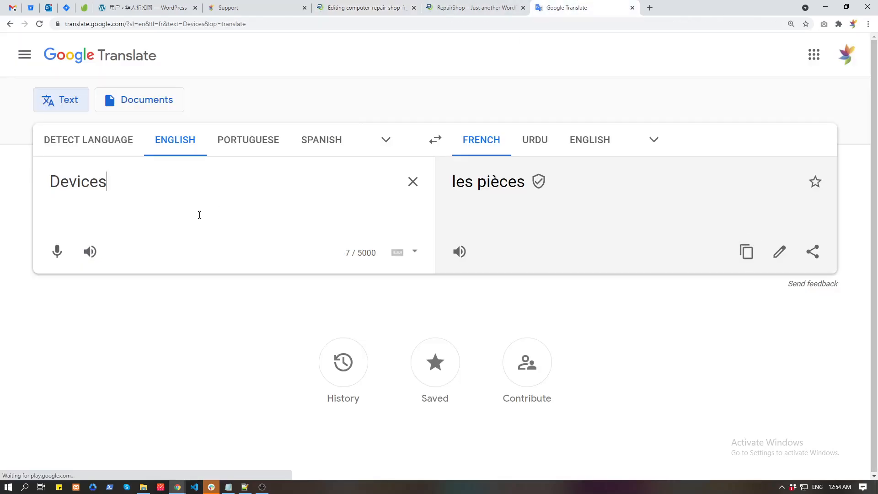
{"action": "left_click", "coordinate": [747, 252]}
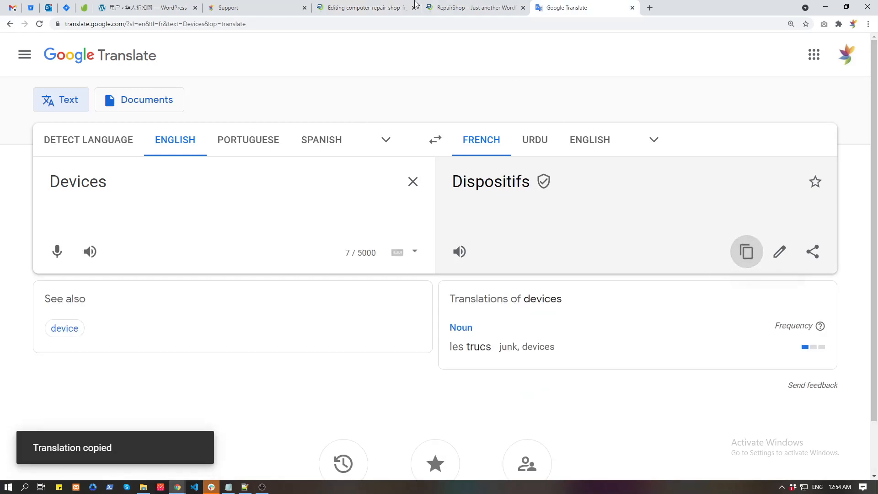
Back in Loco Translate, enter "Dispositifs" as the French translation of "Devices".
{"action": "left_click", "coordinate": [410, 5]}
{"action": "left_click", "coordinate": [150, 403]}
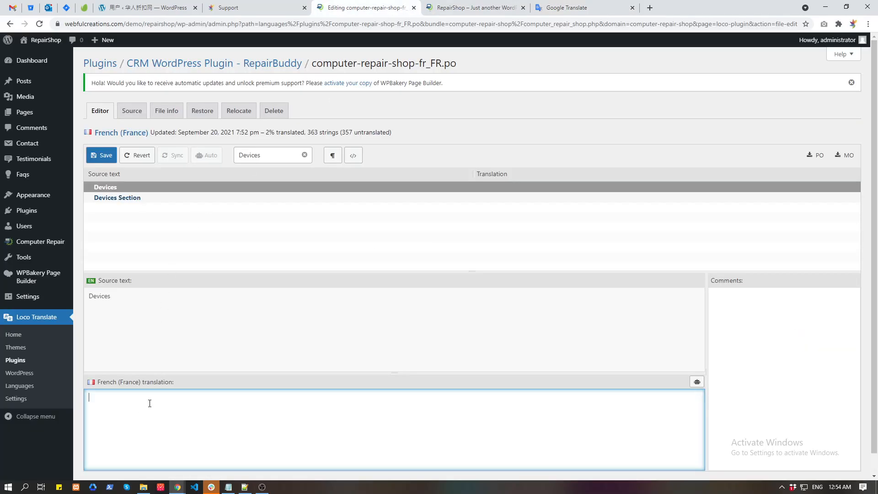
{"action": "key", "text": "ctrl+v"}
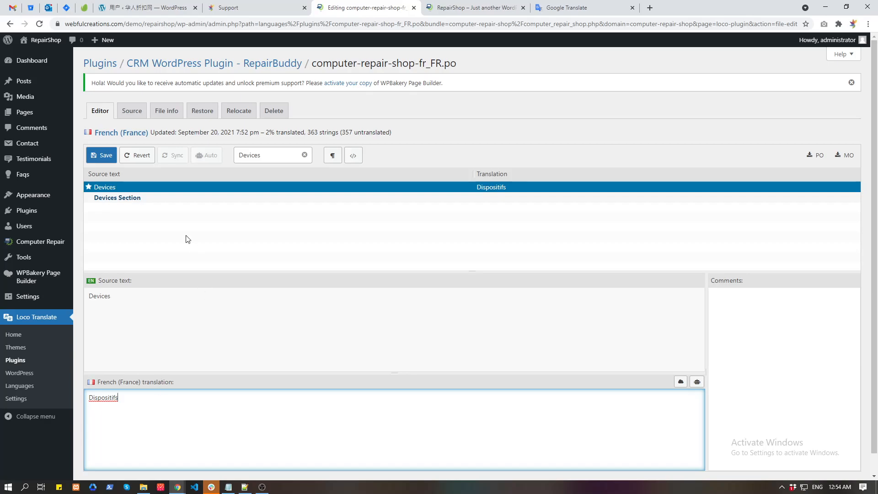
{"action": "left_click", "coordinate": [474, 4]}
{"action": "left_click", "coordinate": [559, 4]}
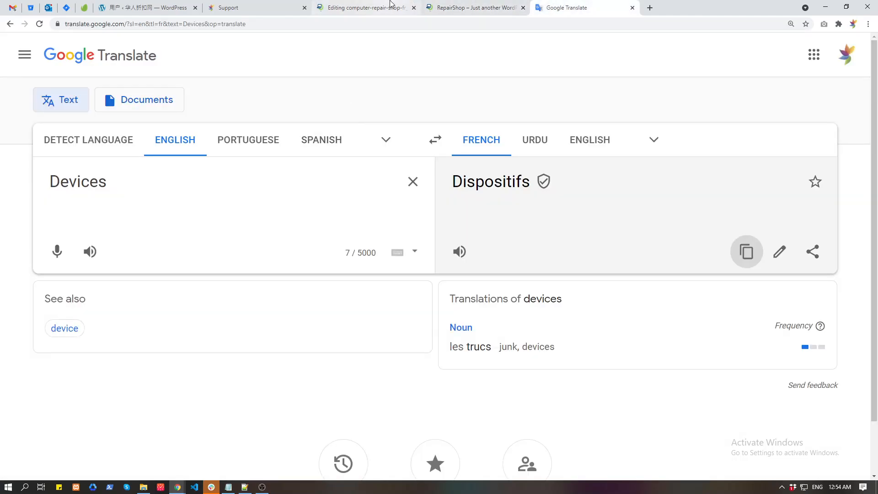
{"action": "left_click", "coordinate": [373, 7]}
{"action": "left_click", "coordinate": [465, 5]}
{"action": "left_click", "coordinate": [368, 4]}
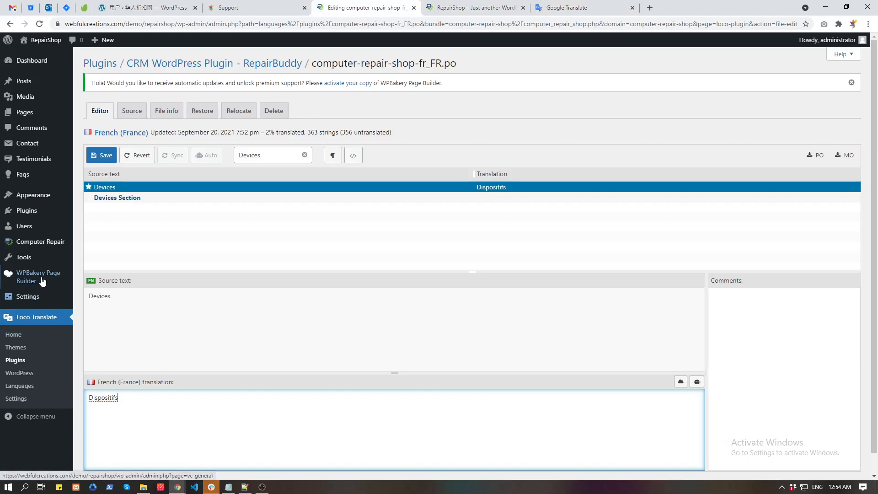
Open the Computer Repair plugin settings in a separate browser tab and copy the label "Menu Name e.g Computer Repair".
{"action": "mouse_move", "coordinate": [35, 303]}
{"action": "middle_click", "coordinate": [104, 304]}
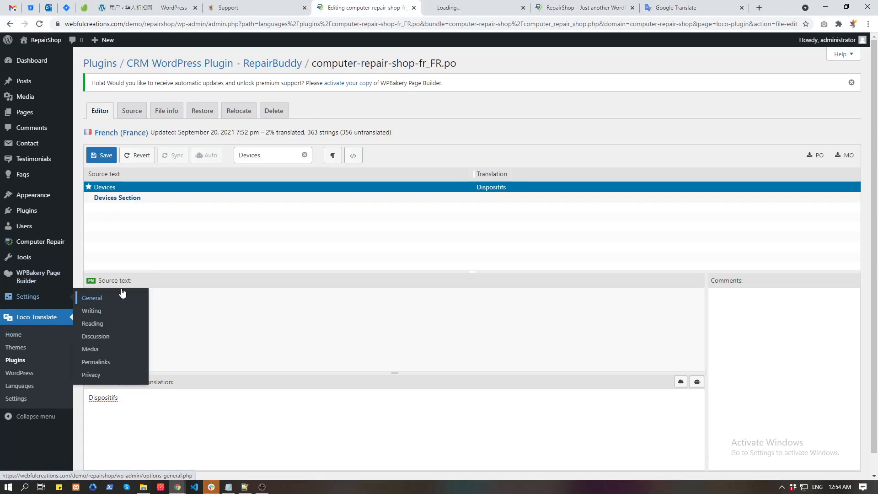
{"action": "left_click", "coordinate": [494, 4]}
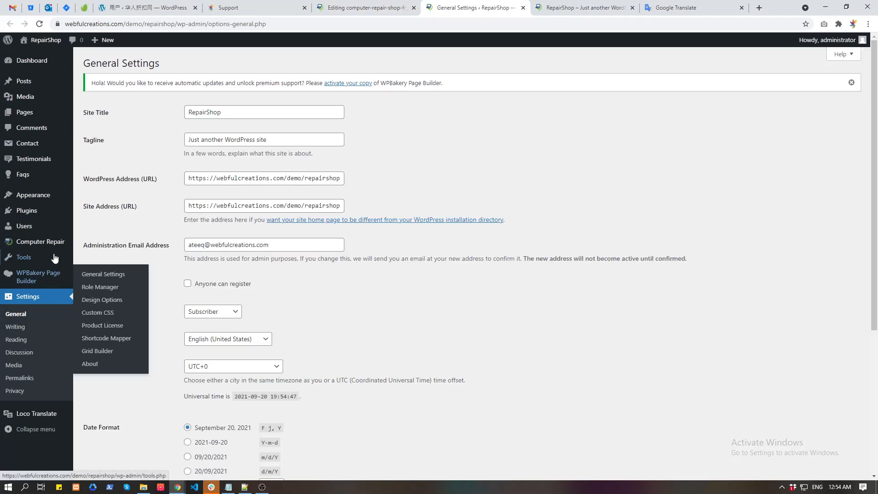
{"action": "left_click", "coordinate": [54, 243]}
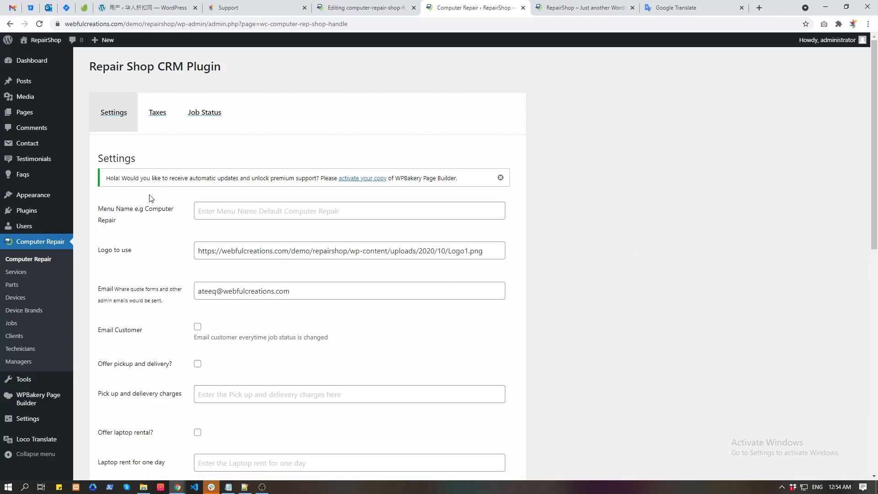
{"action": "left_click_drag", "start_coordinate": [99, 213], "coordinate": [140, 230]}
{"action": "key", "text": "ctrl+c"}
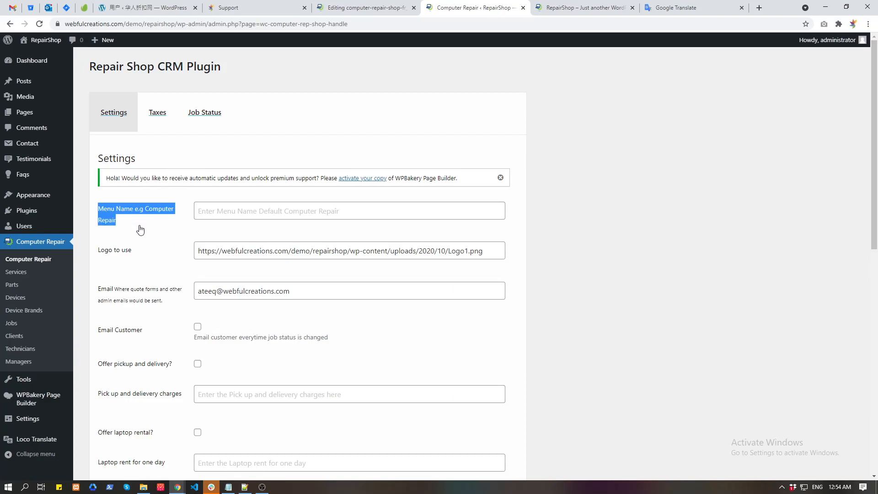
Back in Loco Translate, filter the strings by "Menu Name e.g Computer Repair" and select the matching string.
{"action": "key", "text": "ctrl+shift+Tab"}
{"action": "left_click", "coordinate": [281, 153]}
{"action": "key", "text": "ctrl+a"}
{"action": "key", "text": "ctrl+v"}
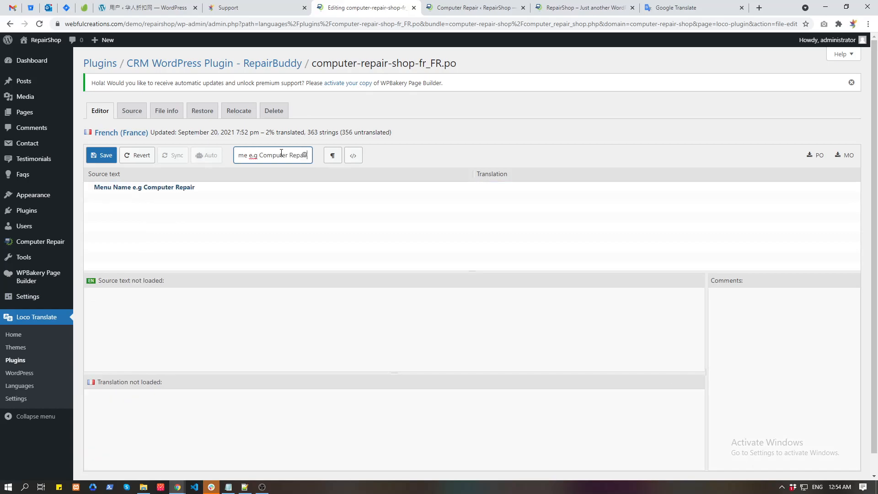
{"action": "left_click", "coordinate": [97, 186]}
Translate the source text "Menu Name e.g Computer Repair" into French in Google Translate and copy the translation.
{"action": "left_click_drag", "start_coordinate": [91, 299], "coordinate": [196, 300]}
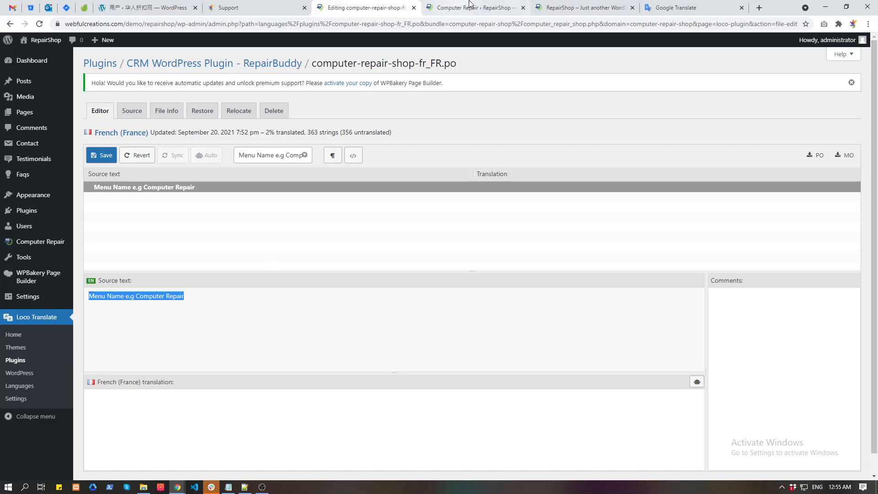
{"action": "key", "text": "ctrl+Tab"}
{"action": "key", "text": "ctrl+Tab"}
{"action": "key", "text": "ctrl+Tab"}
{"action": "key", "text": "ctrl+a"}
{"action": "key", "text": "ctrl+v"}
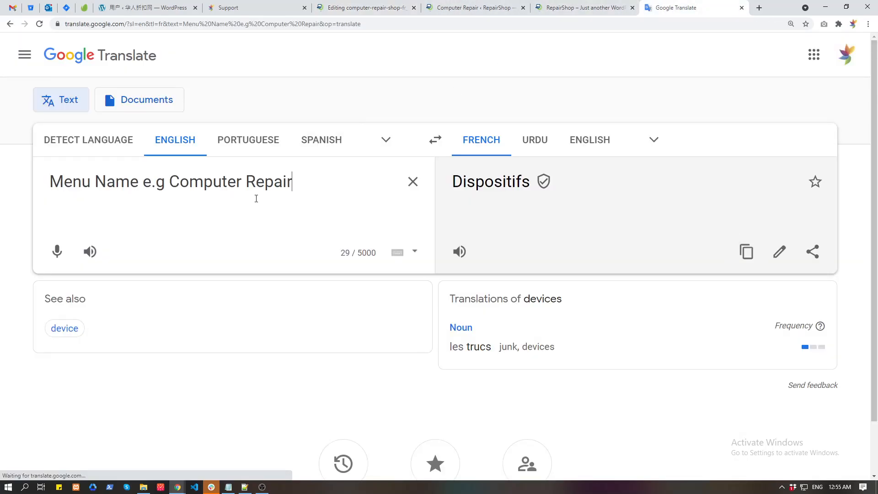
{"action": "left_click", "coordinate": [744, 252]}
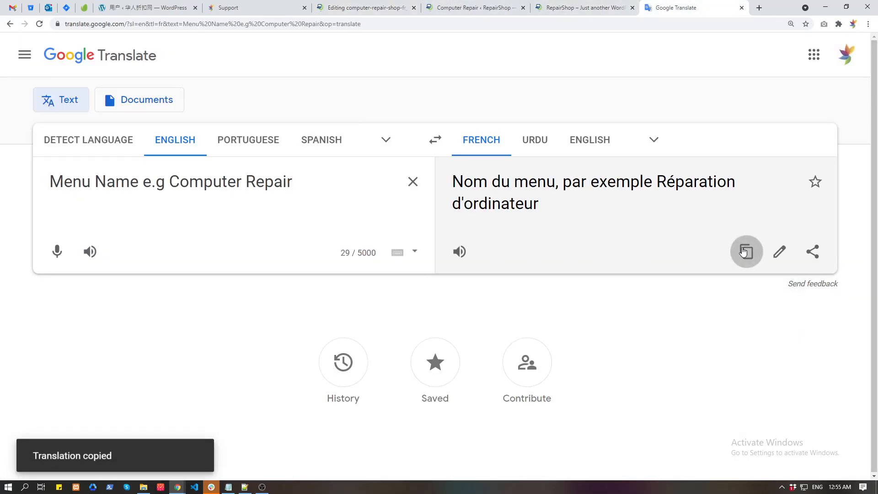
In Loco Translate, enter "Nom du menu, par exemple Réparation d'ordinateur" as the French translation and save the translation file.
{"action": "key", "text": "ctrl+shift+Tab"}
{"action": "key", "text": "ctrl+shift+Tab"}
{"action": "key", "text": "ctrl+shift+Tab"}
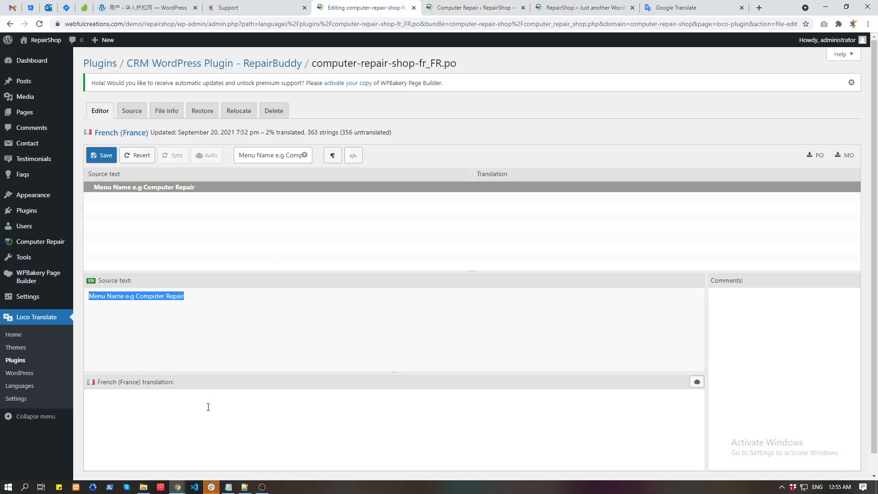
{"action": "left_click", "coordinate": [208, 407]}
{"action": "key", "text": "ctrl+v"}
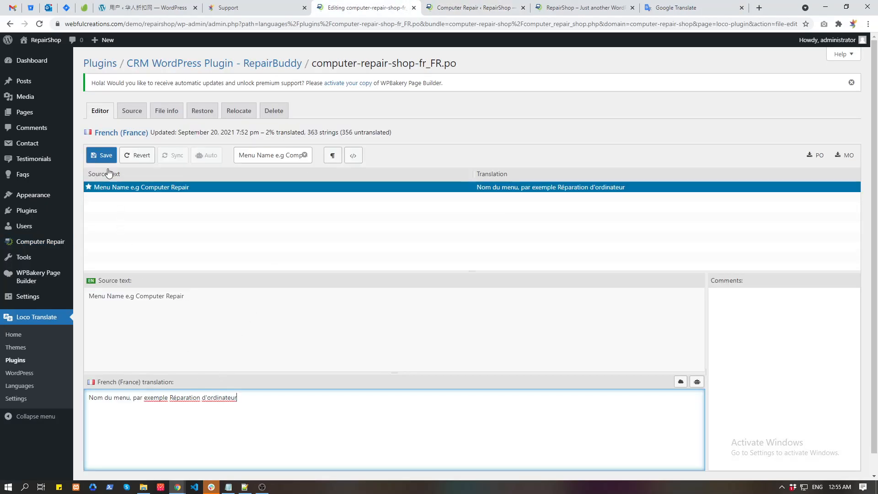
{"action": "left_click", "coordinate": [98, 157]}
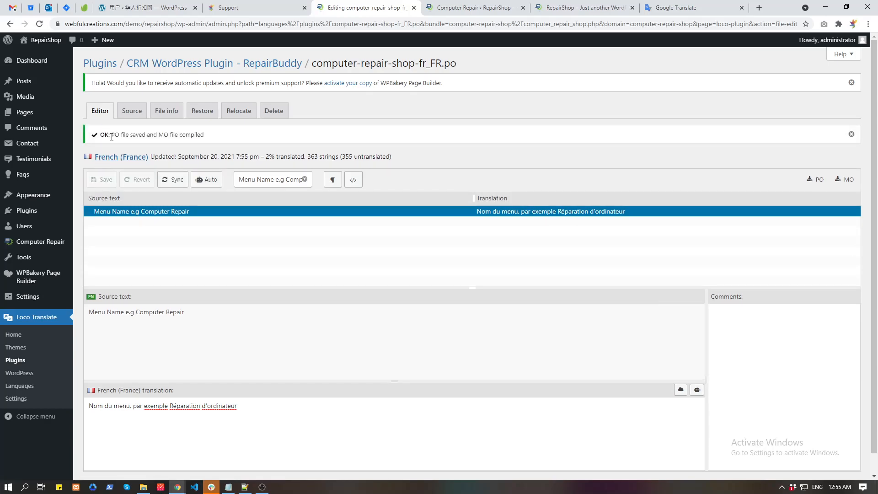
{"action": "left_click_drag", "start_coordinate": [161, 136], "coordinate": [194, 136]}
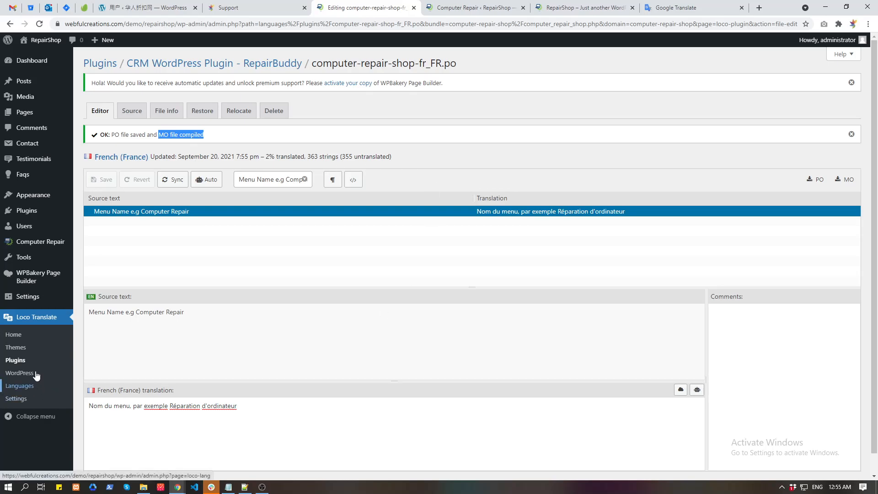
In the WordPress General settings, set the site language to Français and save the changes.
{"action": "mouse_move", "coordinate": [25, 297]}
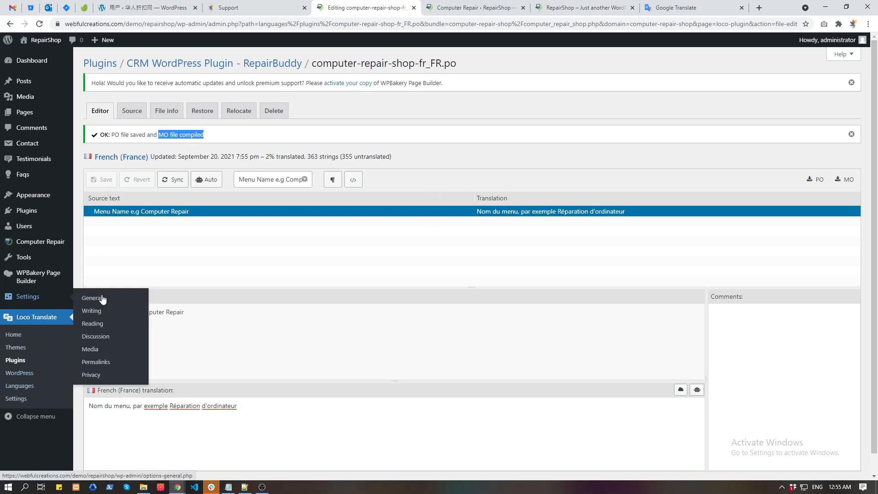
{"action": "left_click", "coordinate": [56, 299]}
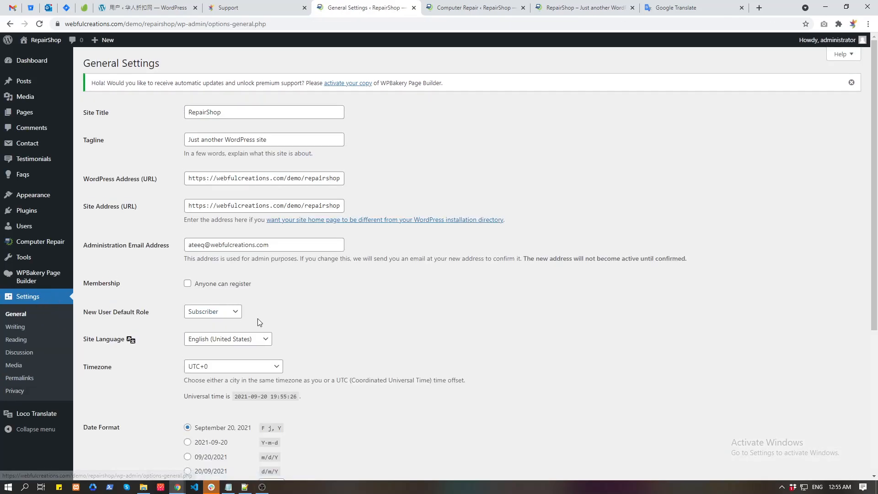
{"action": "left_click", "coordinate": [224, 342]}
{"action": "key", "text": "f"}
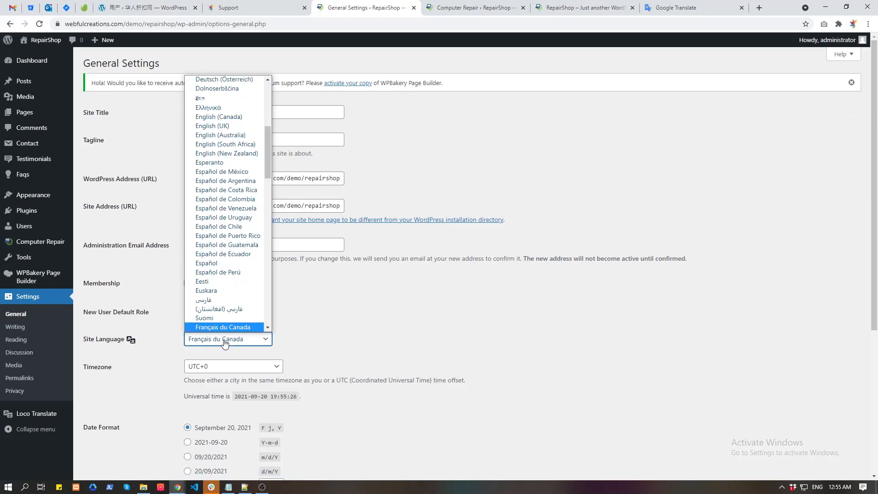
{"action": "key", "text": "f"}
{"action": "key", "text": "f"}
{"action": "key", "text": "f"}
{"action": "key", "text": "f"}
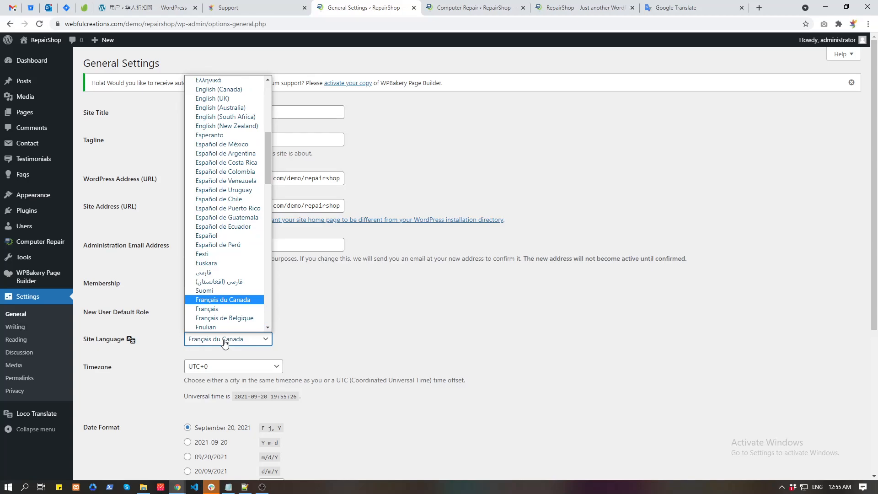
{"action": "left_click", "coordinate": [232, 309]}
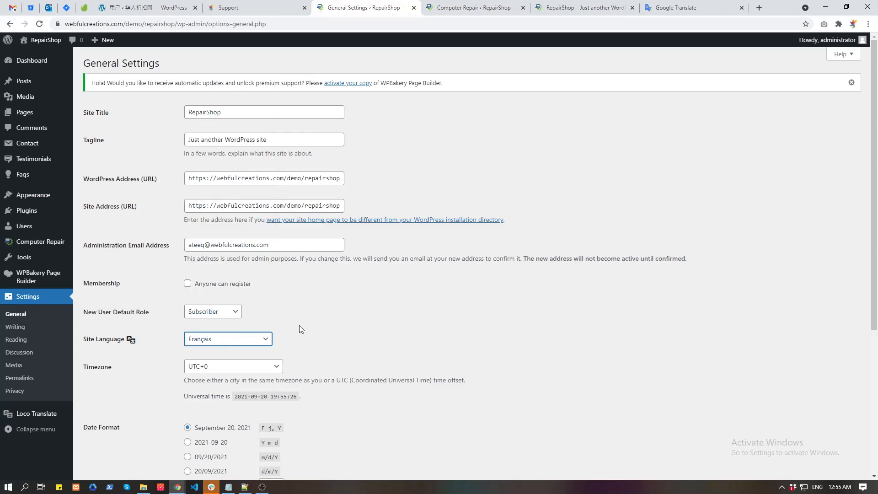
{"action": "scroll", "coordinate": [300, 325], "scroll_direction": "down", "scroll_amount": 5}
{"action": "left_click", "coordinate": [103, 433]}
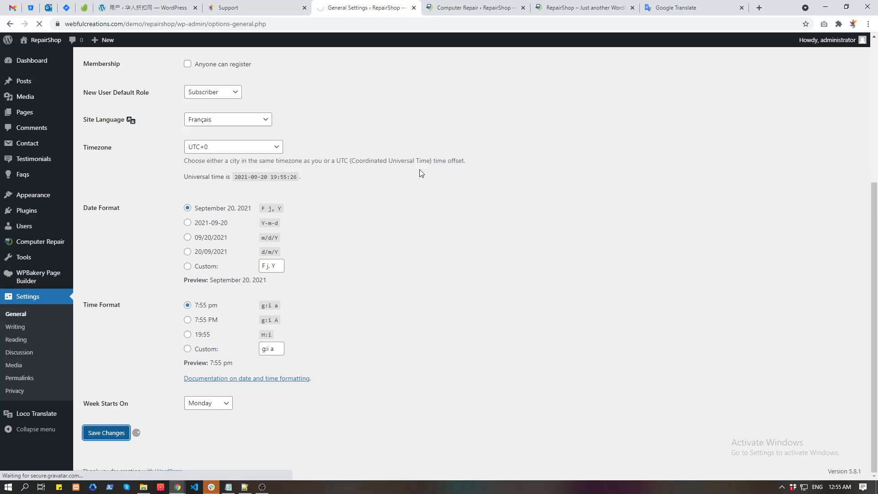
Reload the Computer Repair settings page and check the menu name label's French translation.
{"action": "key", "text": "ctrl+Tab"}
{"action": "key", "text": "F5"}
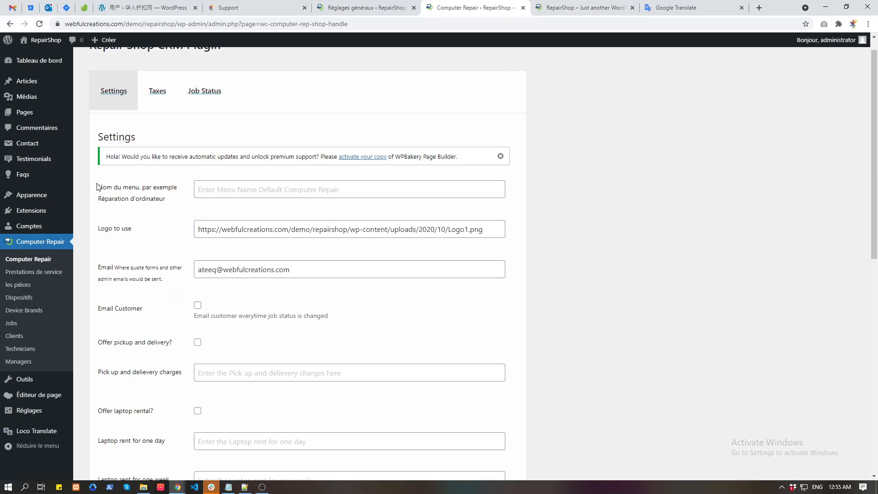
{"action": "left_click_drag", "start_coordinate": [97, 186], "coordinate": [169, 209]}
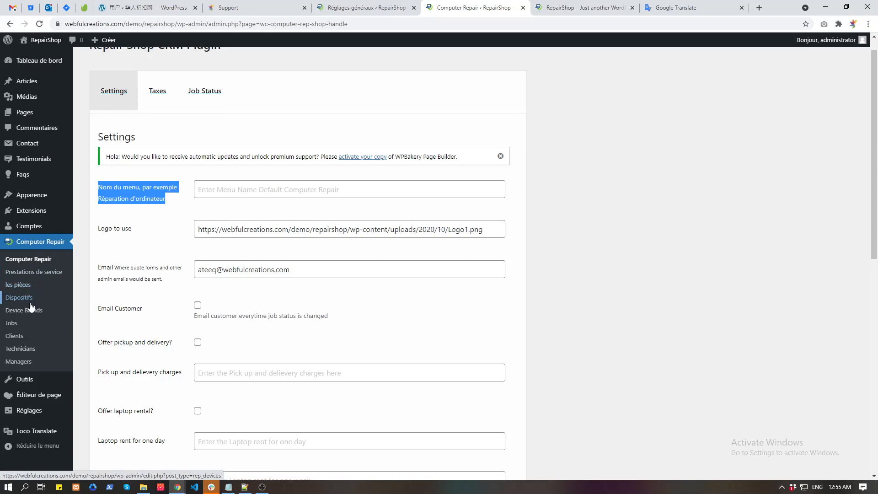
Reload the RepairShop website's front page and check the French translation of the job status heading.
{"action": "key", "text": "ctrl+Tab"}
{"action": "key", "text": "F5"}
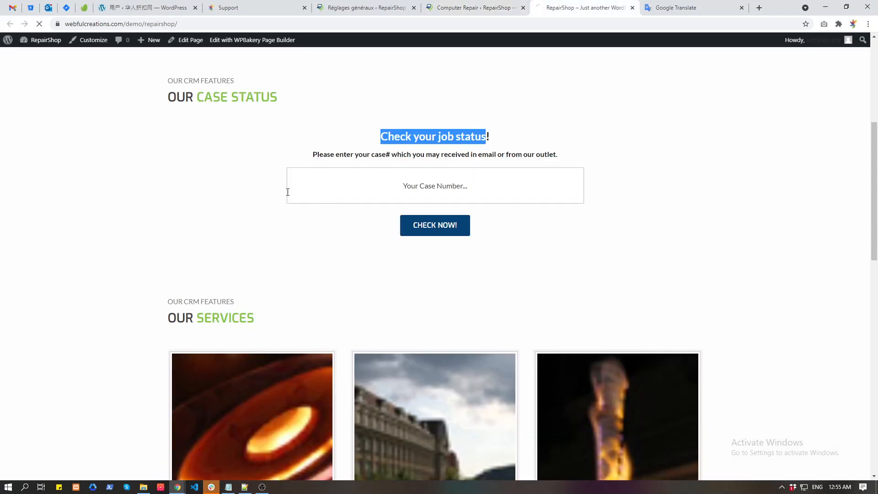
{"action": "left_click_drag", "start_coordinate": [391, 138], "coordinate": [487, 138]}
{"action": "left_click", "coordinate": [479, 5]}
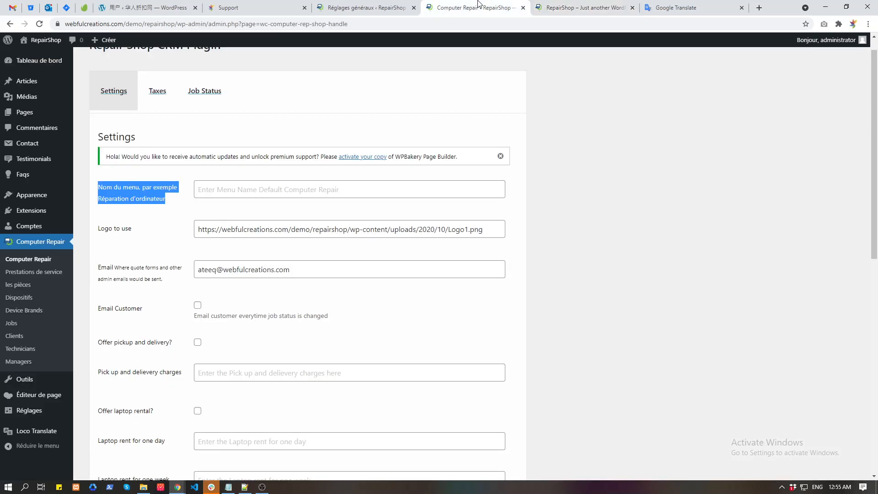
{"action": "left_click", "coordinate": [580, 8]}
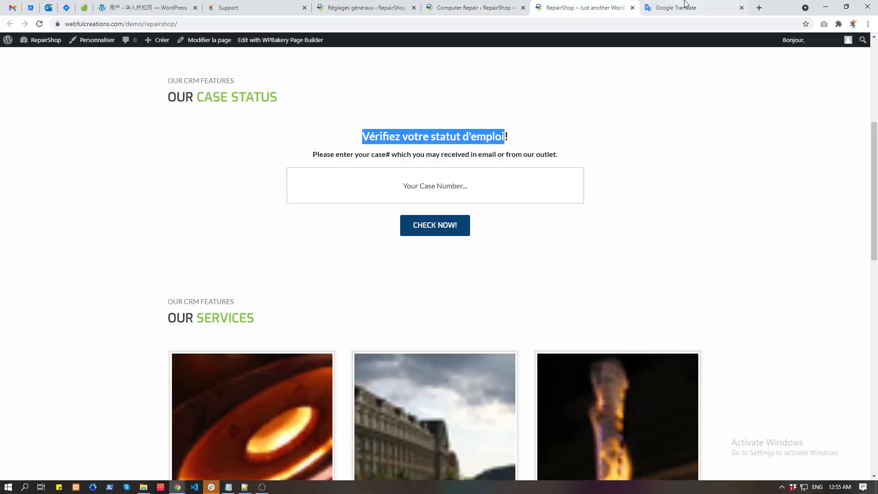
{"action": "left_click", "coordinate": [681, 8]}
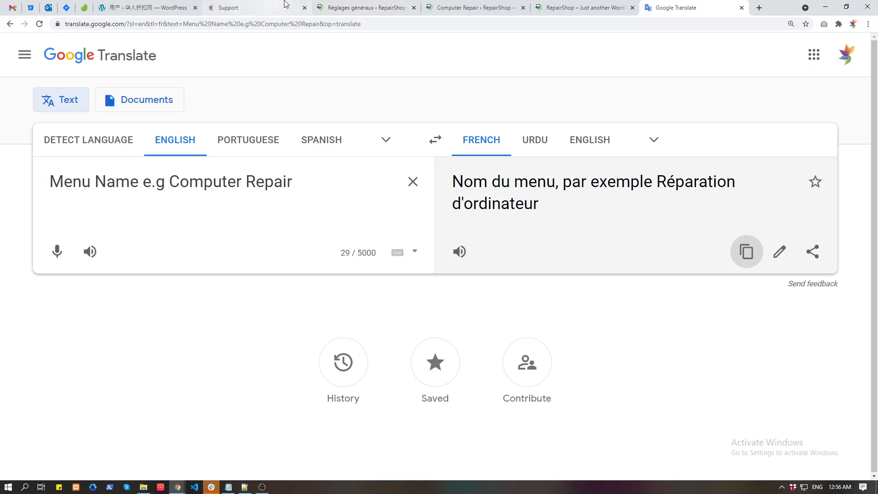